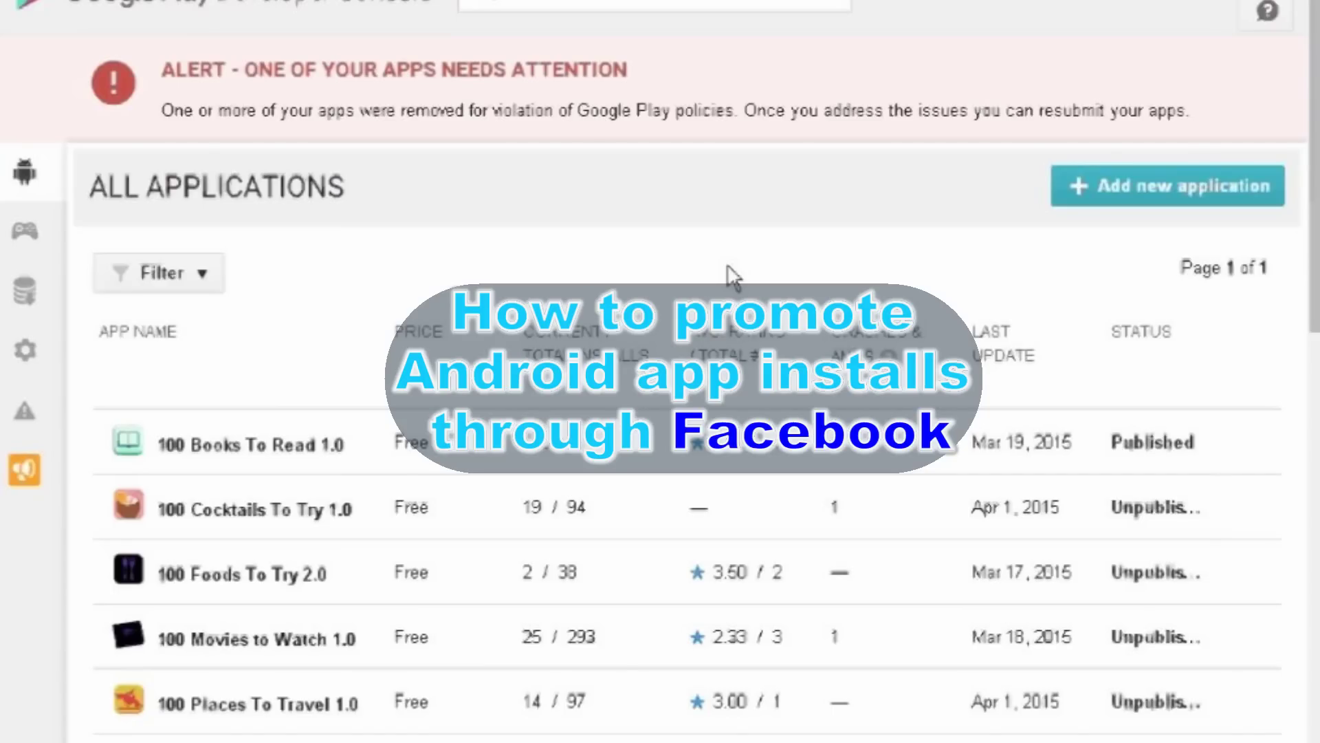
# Step: Scroll down the Developer Console's All Applications list to reach Kid Sleep Lullabies
pyautogui.scroll(-5, 640, 397)
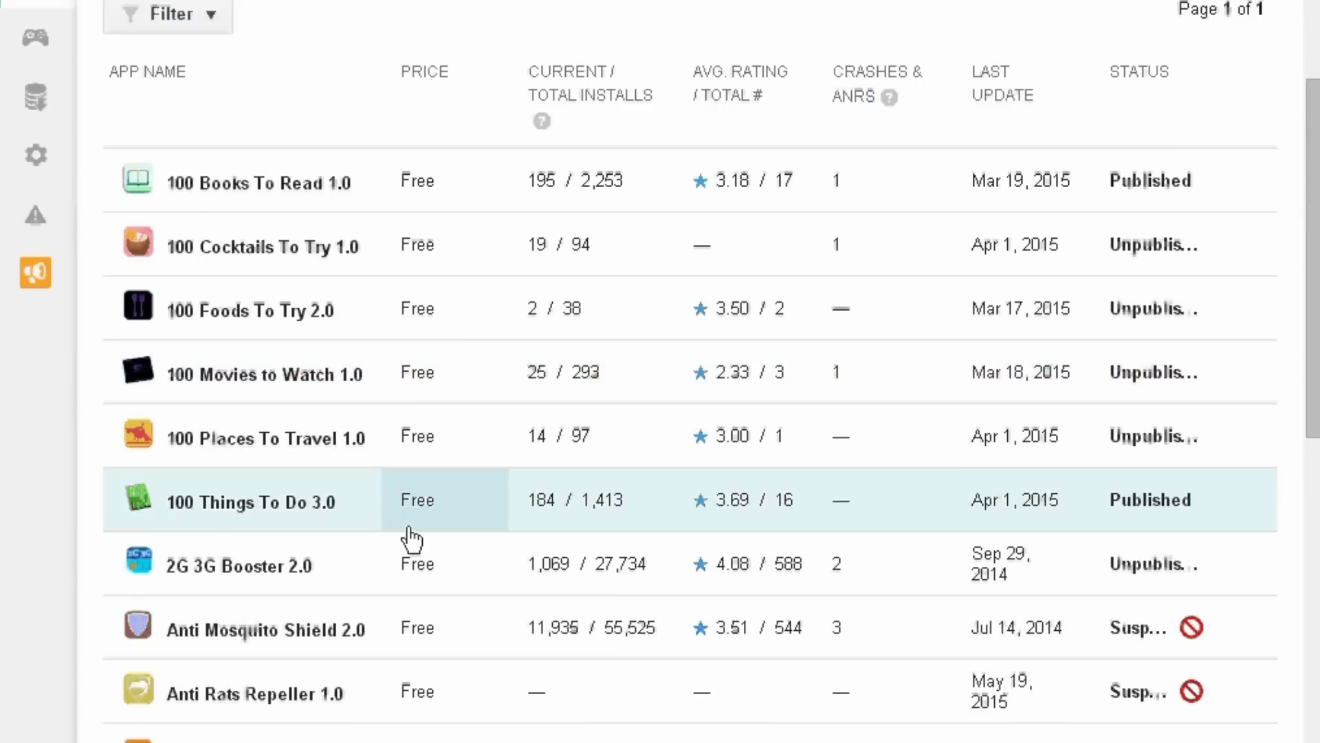
pyautogui.scroll(-2, 413, 539)
pyautogui.scroll(-4, 410, 539)
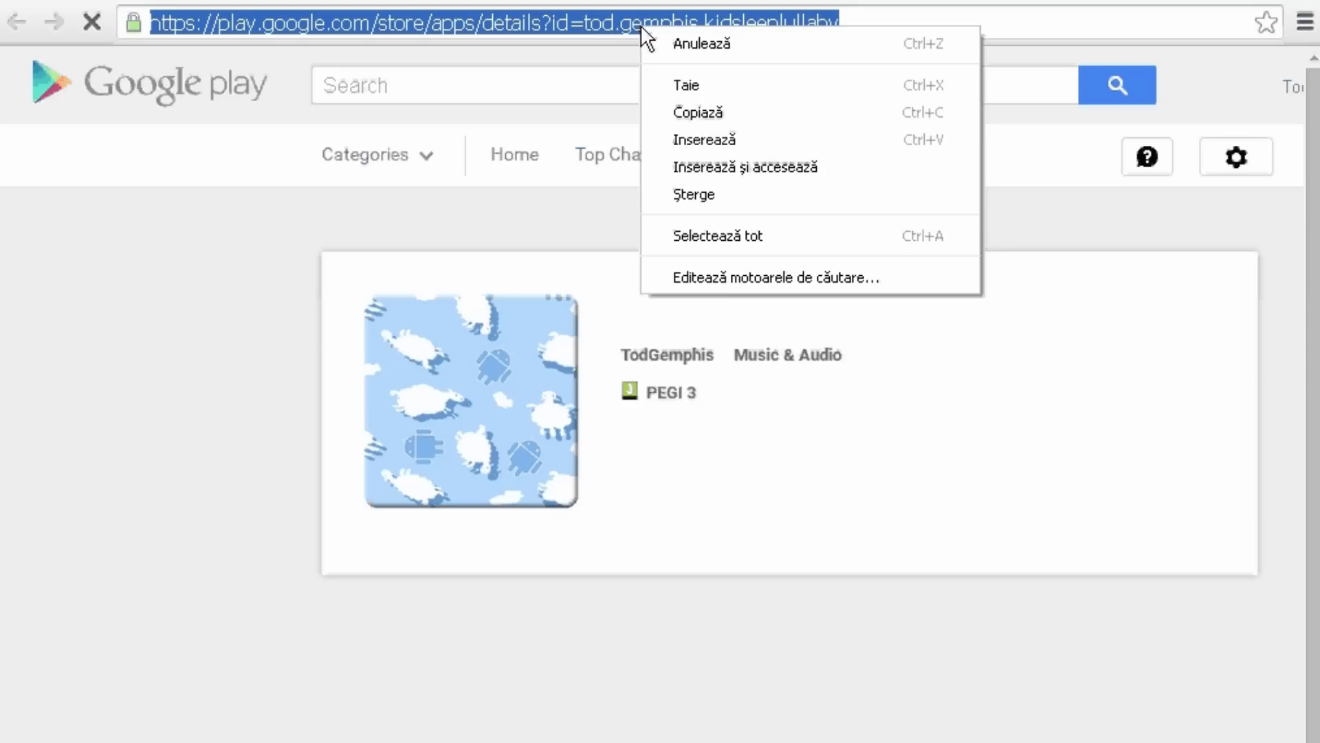
# Step: Copy the Kid Sleep Lullabies store link, then start a new Facebook ad via Create Ads
pyautogui.click(705, 113)
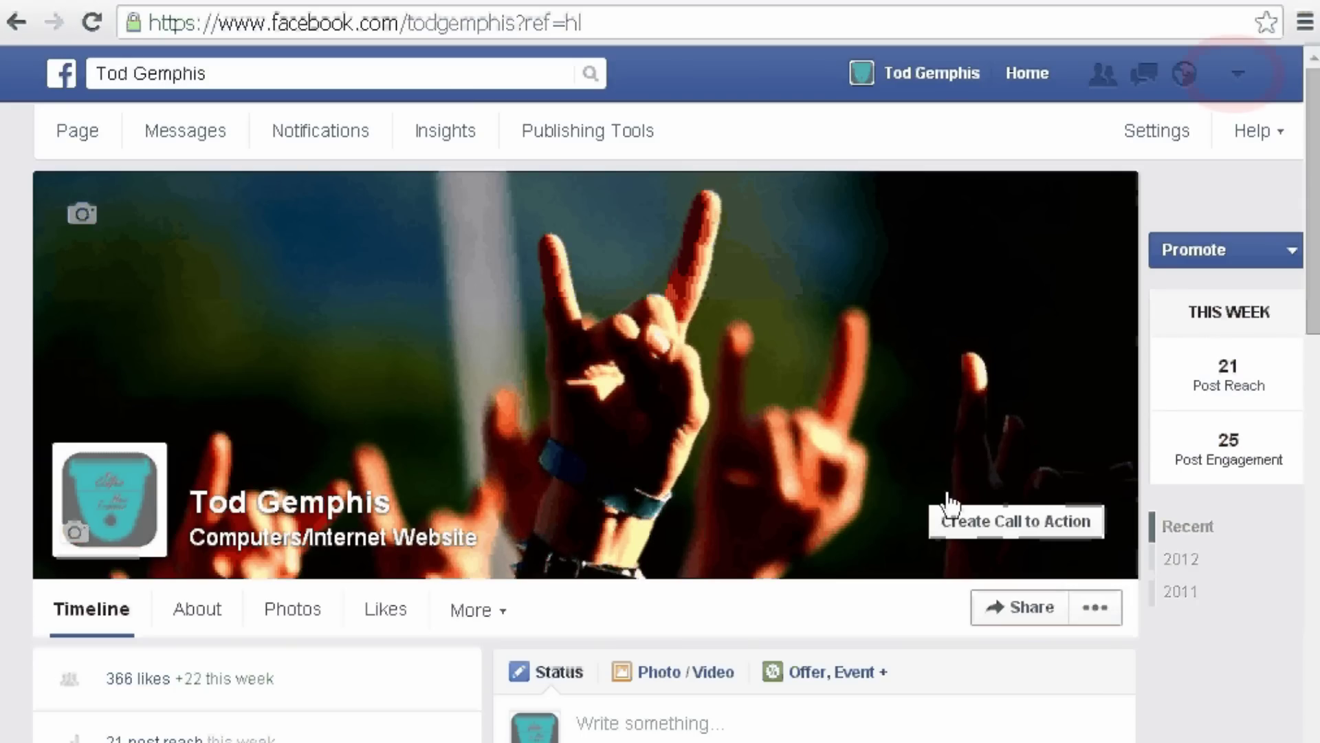
pyautogui.scroll(-10, 1017, 502)
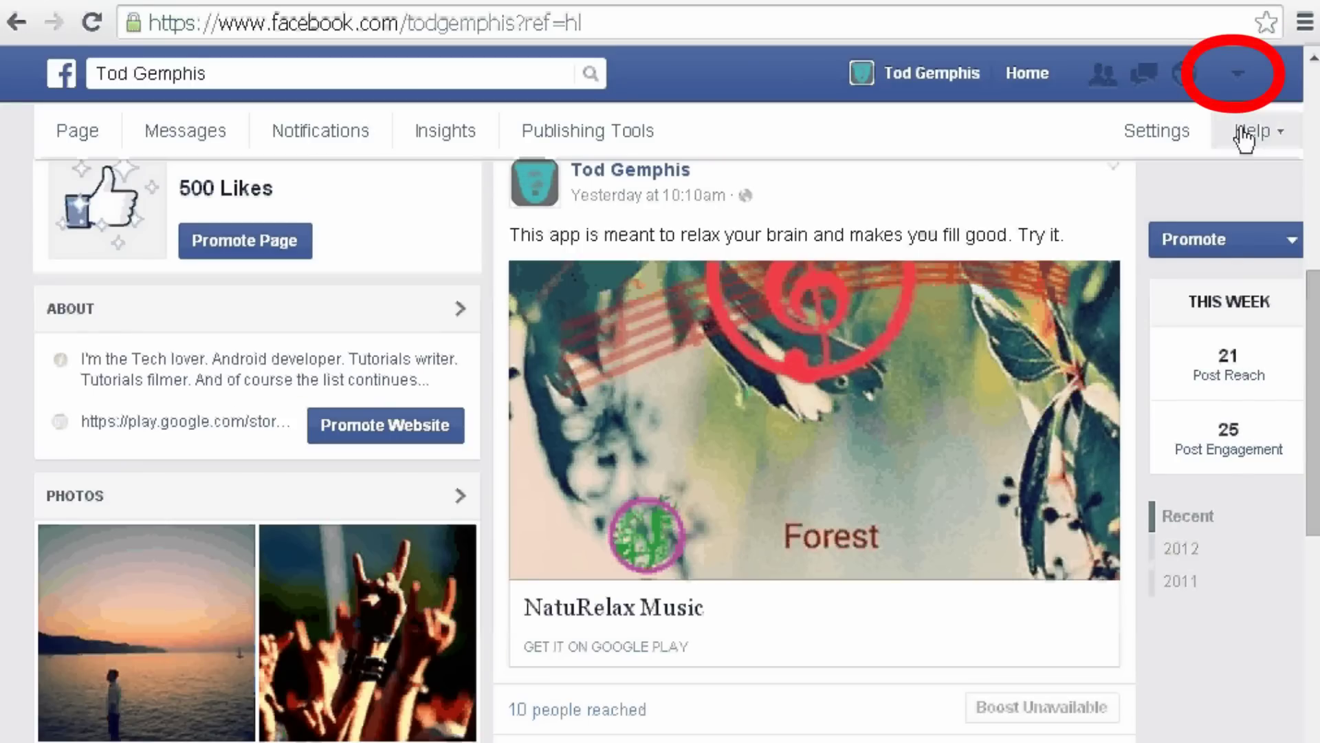
pyautogui.click(1238, 75)
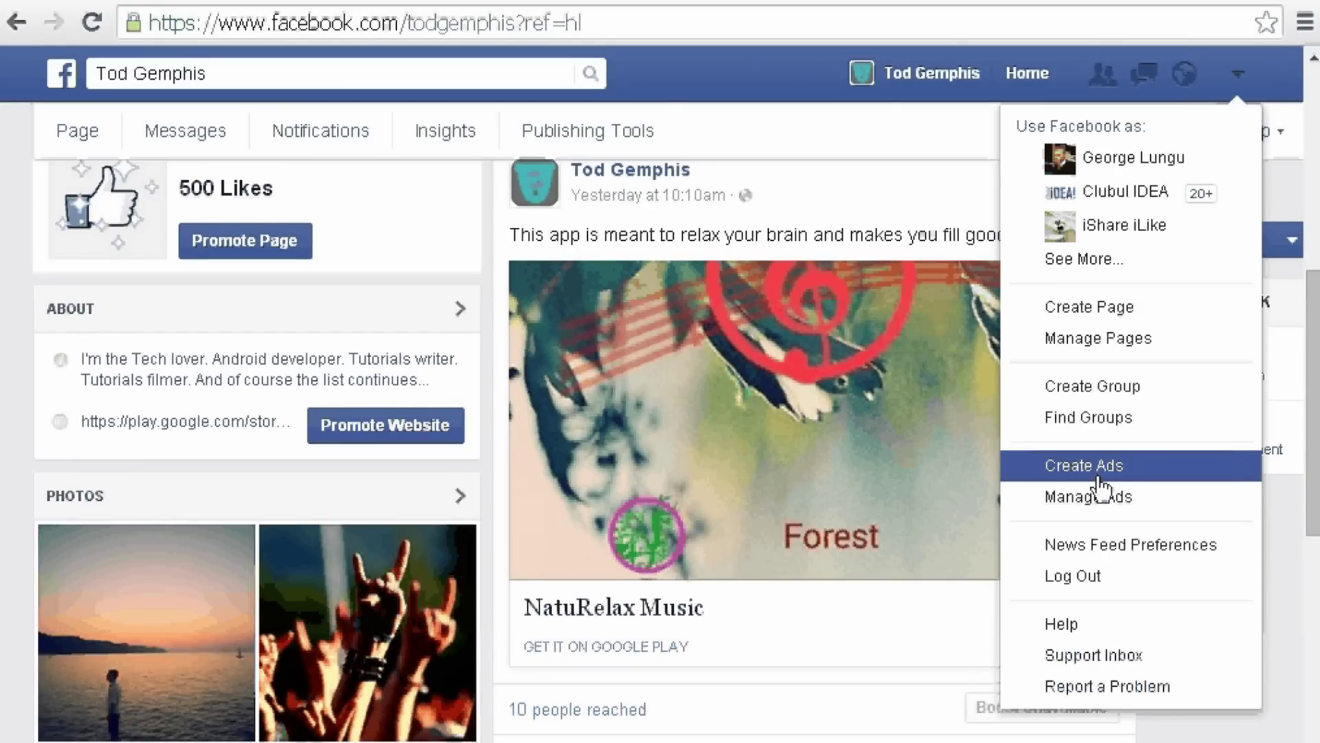
pyautogui.click(1099, 479)
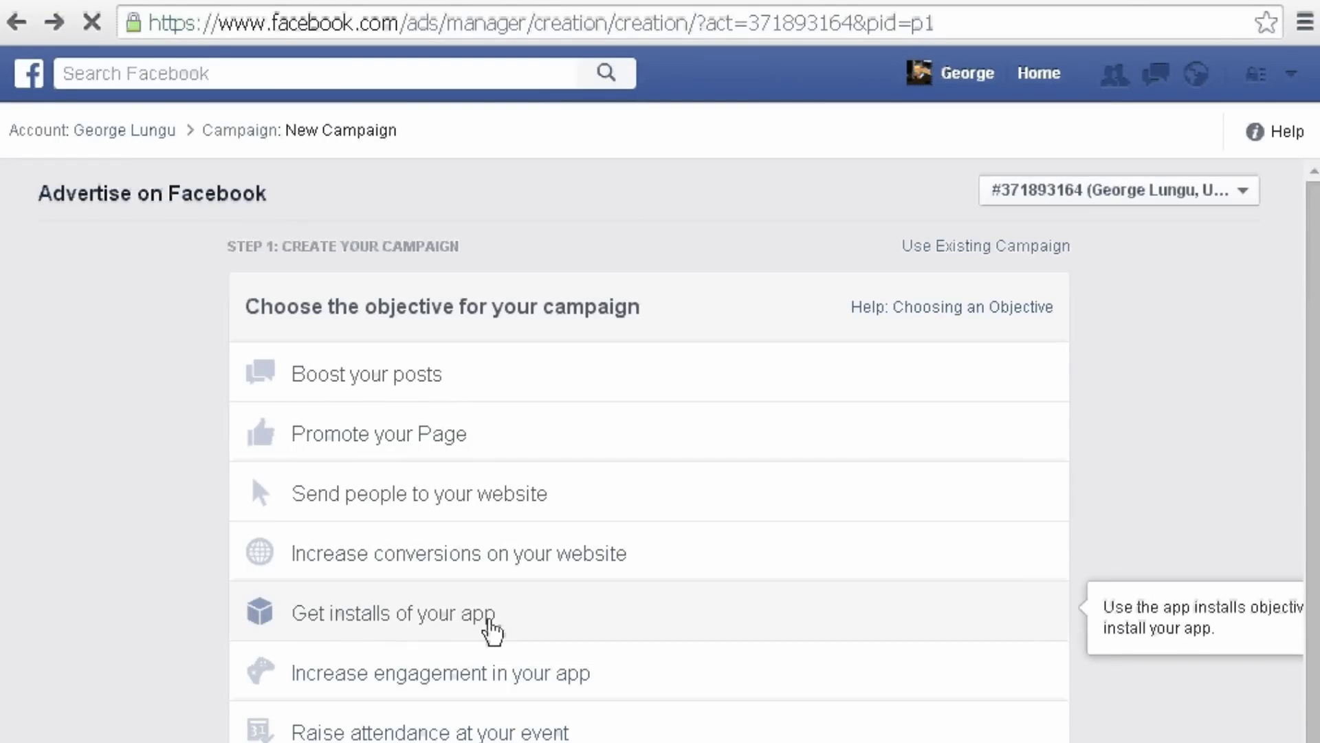
# Step: Choose the Get installs objective and load Kid Sleep Lullabies from the pasted Play Store link
pyautogui.click(650, 616)
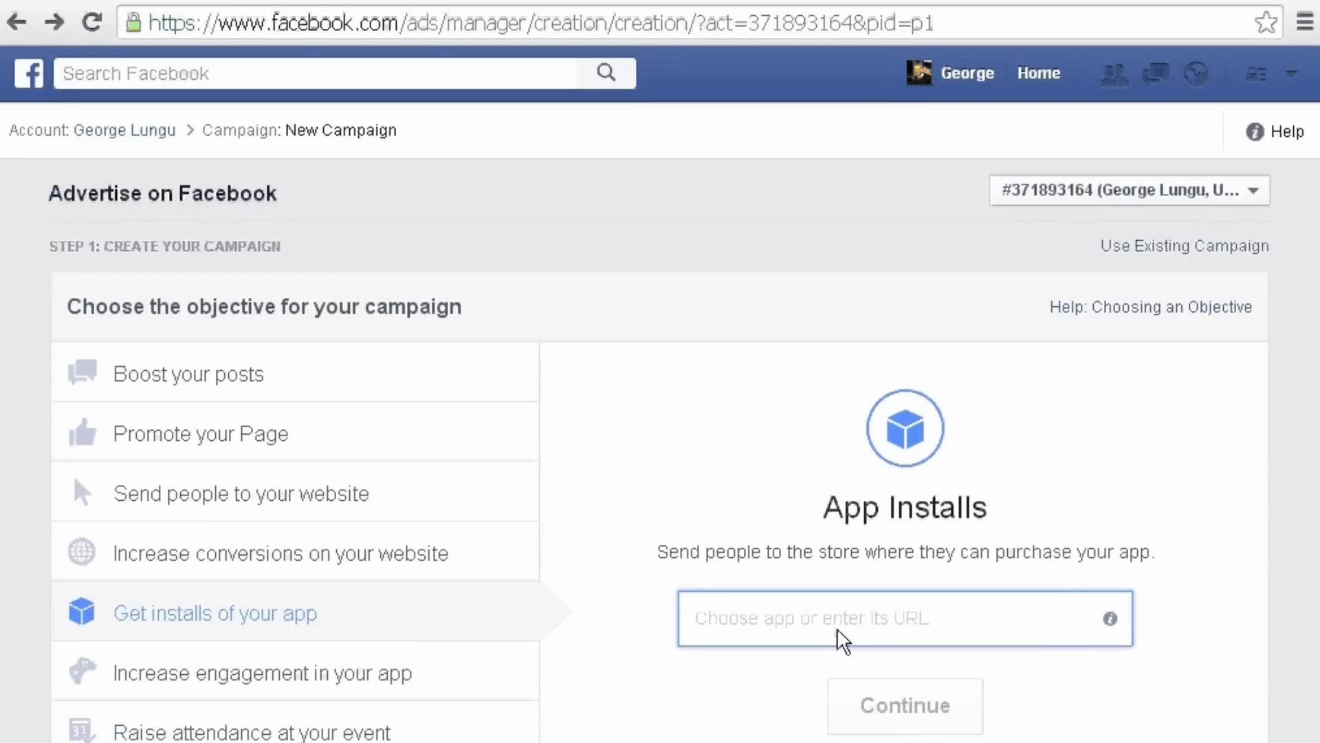
pyautogui.rightClick(747, 623)
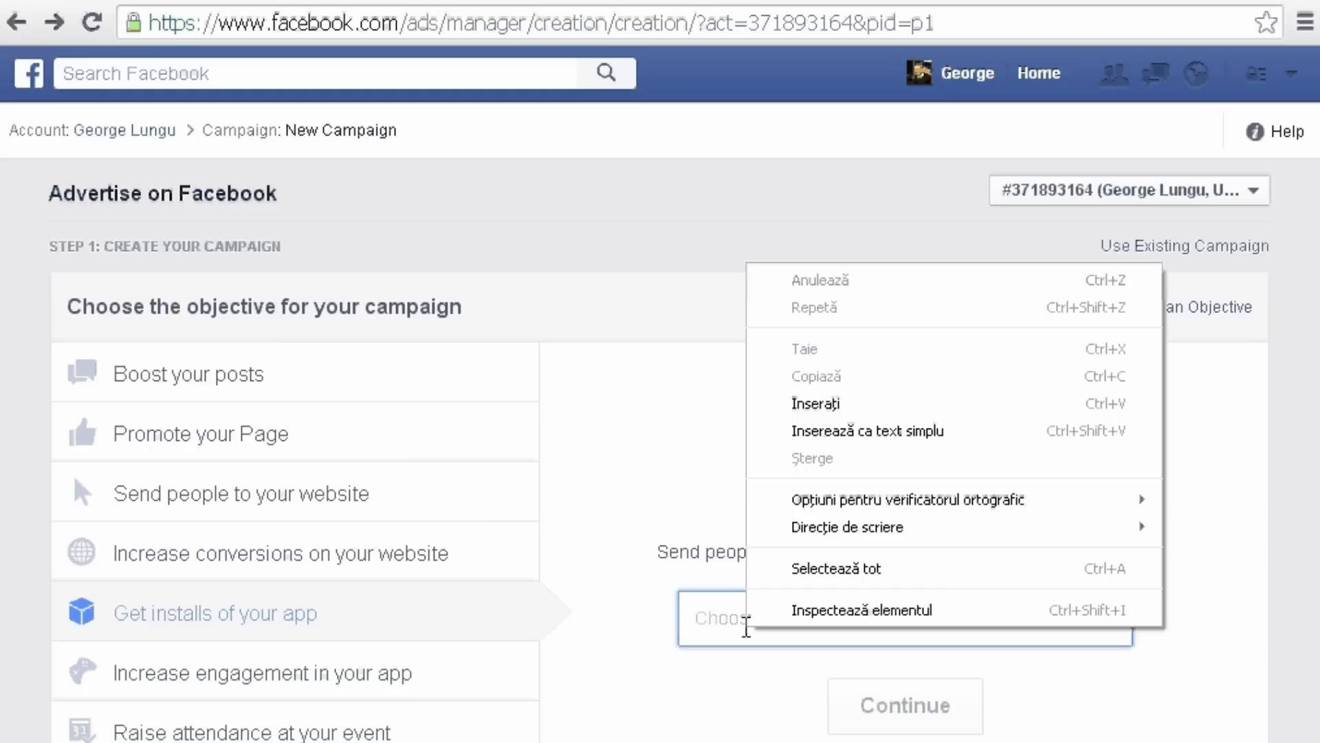
pyautogui.click(830, 403)
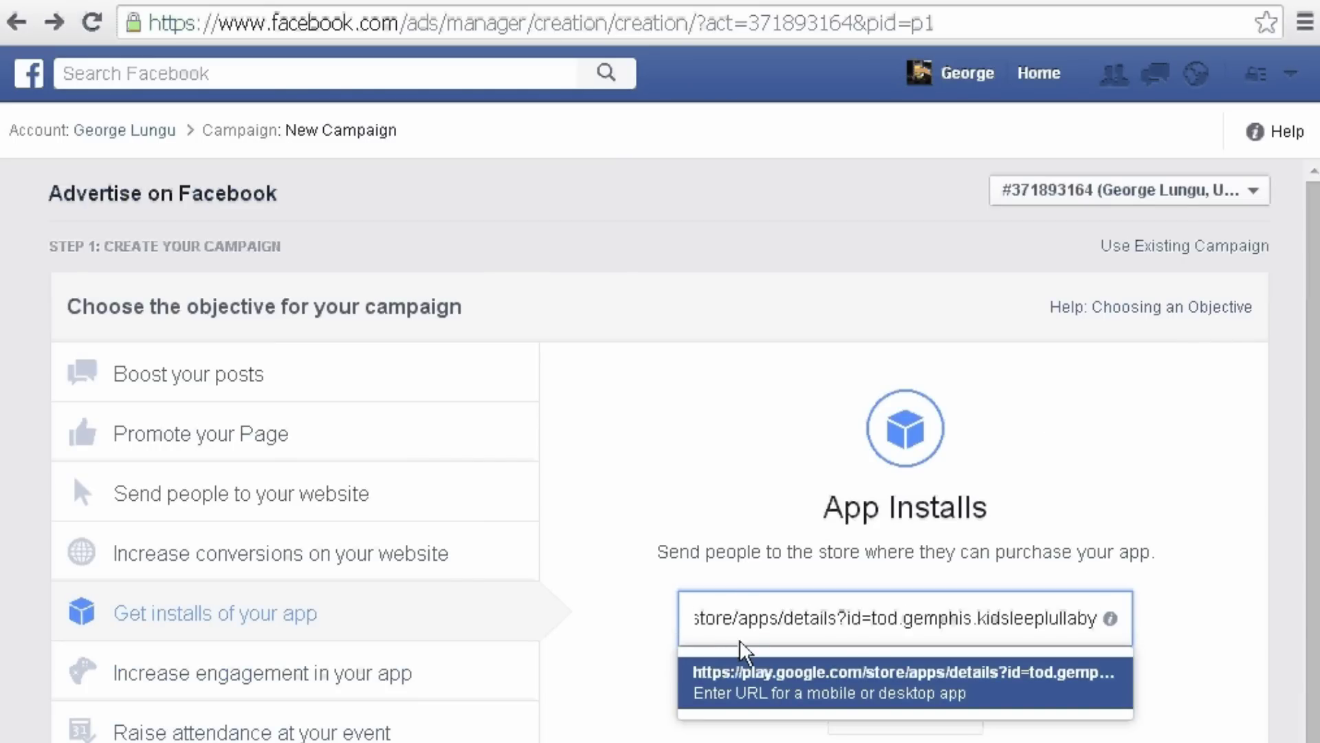
pyautogui.click(843, 683)
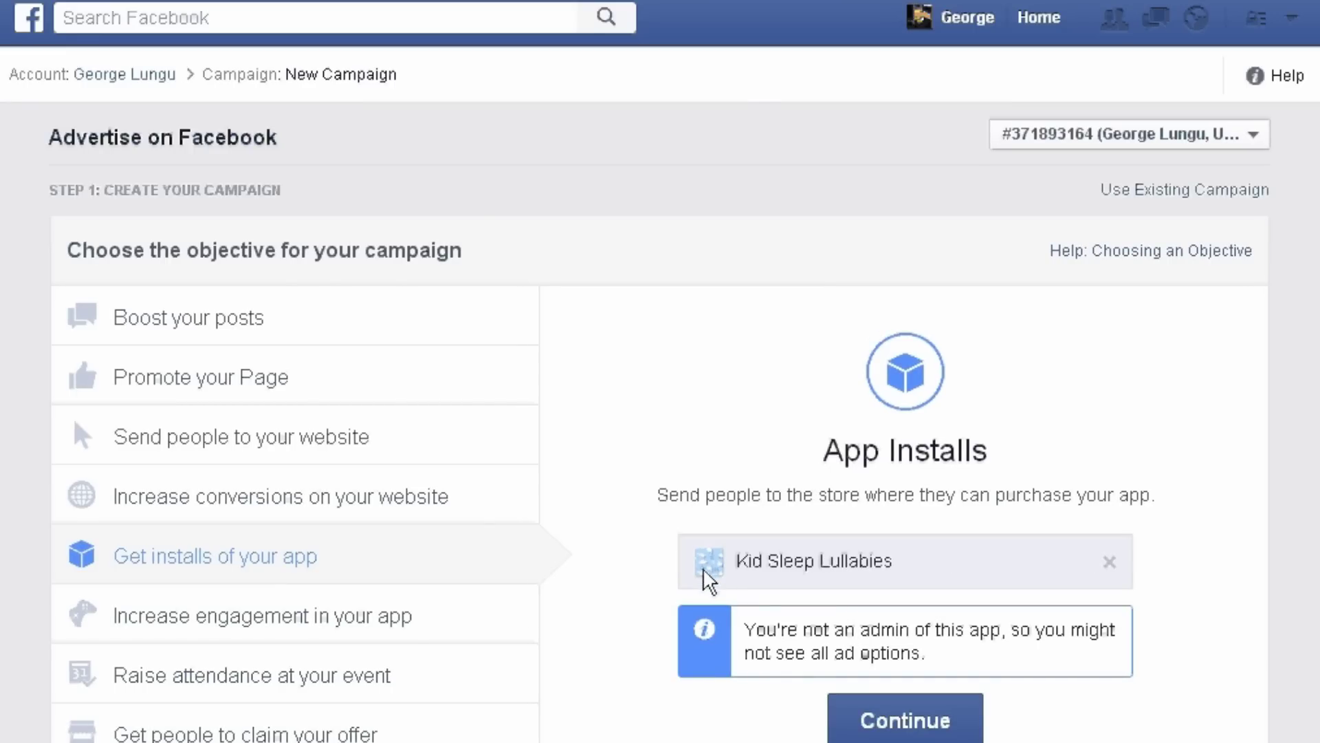
pyautogui.click(894, 722)
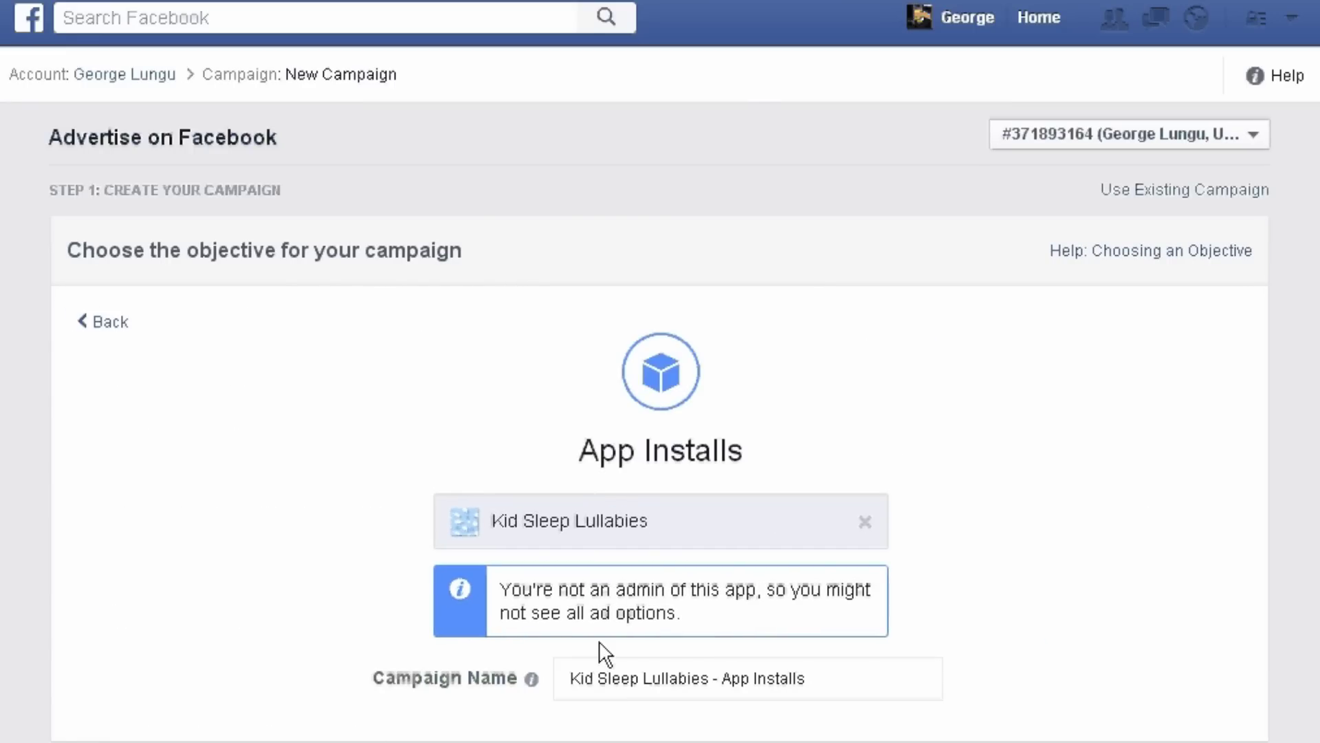
# Step: Remove Moldova from the ad set's target locations
pyautogui.scroll(-4, 912, 687)
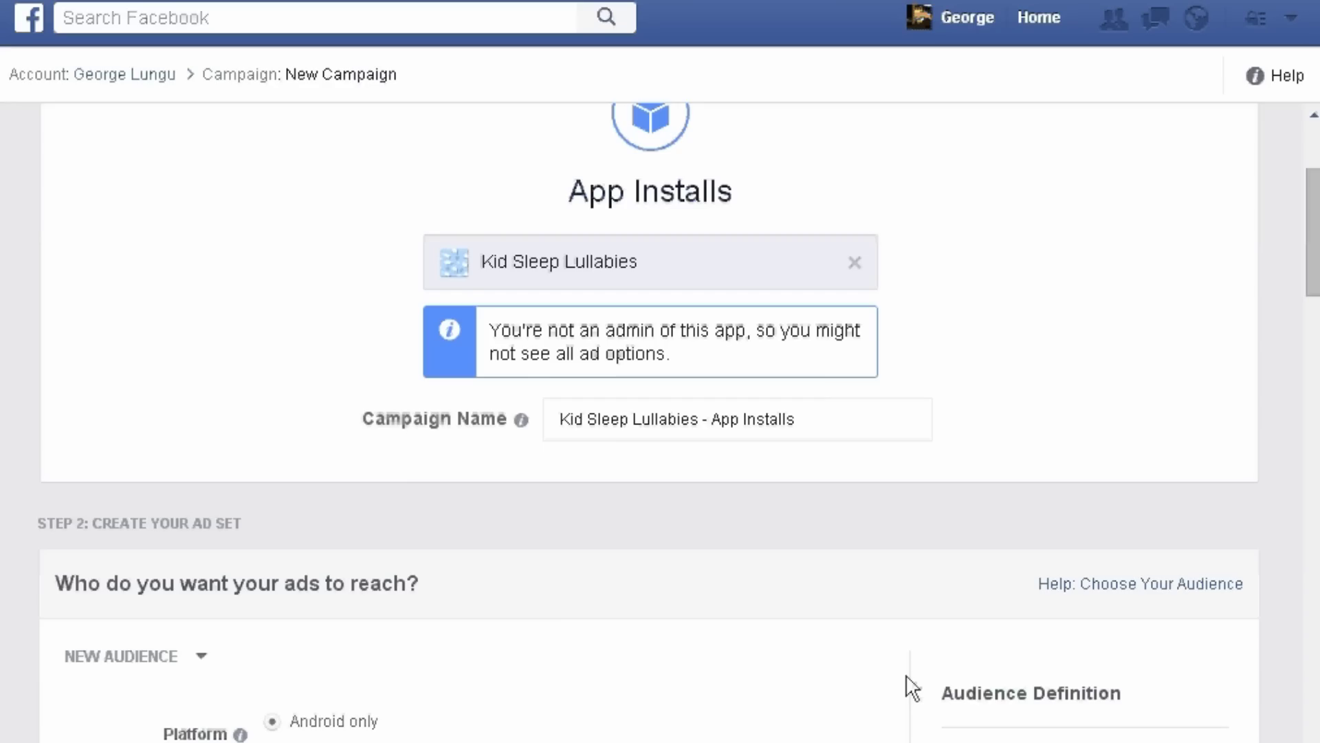
pyautogui.scroll(-5, 73, 651)
pyautogui.scroll(-3, 59, 613)
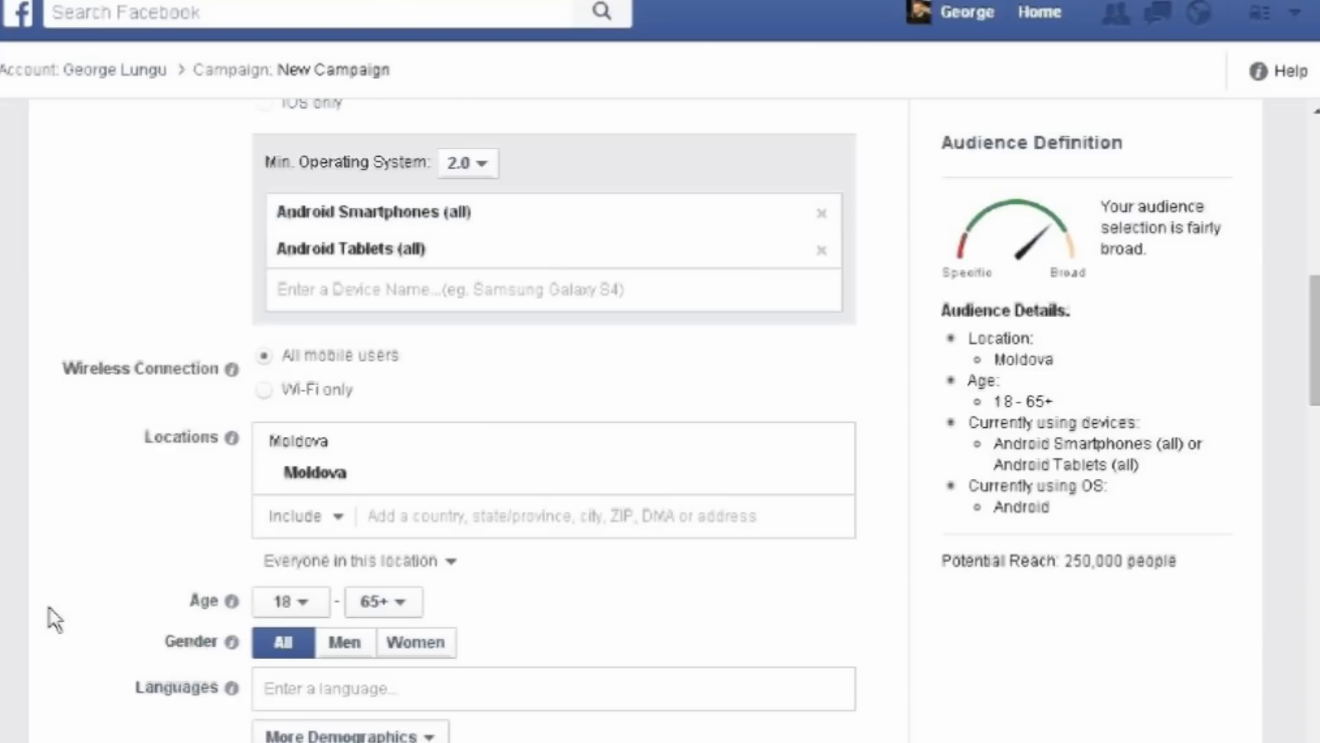
pyautogui.scroll(2, 59, 614)
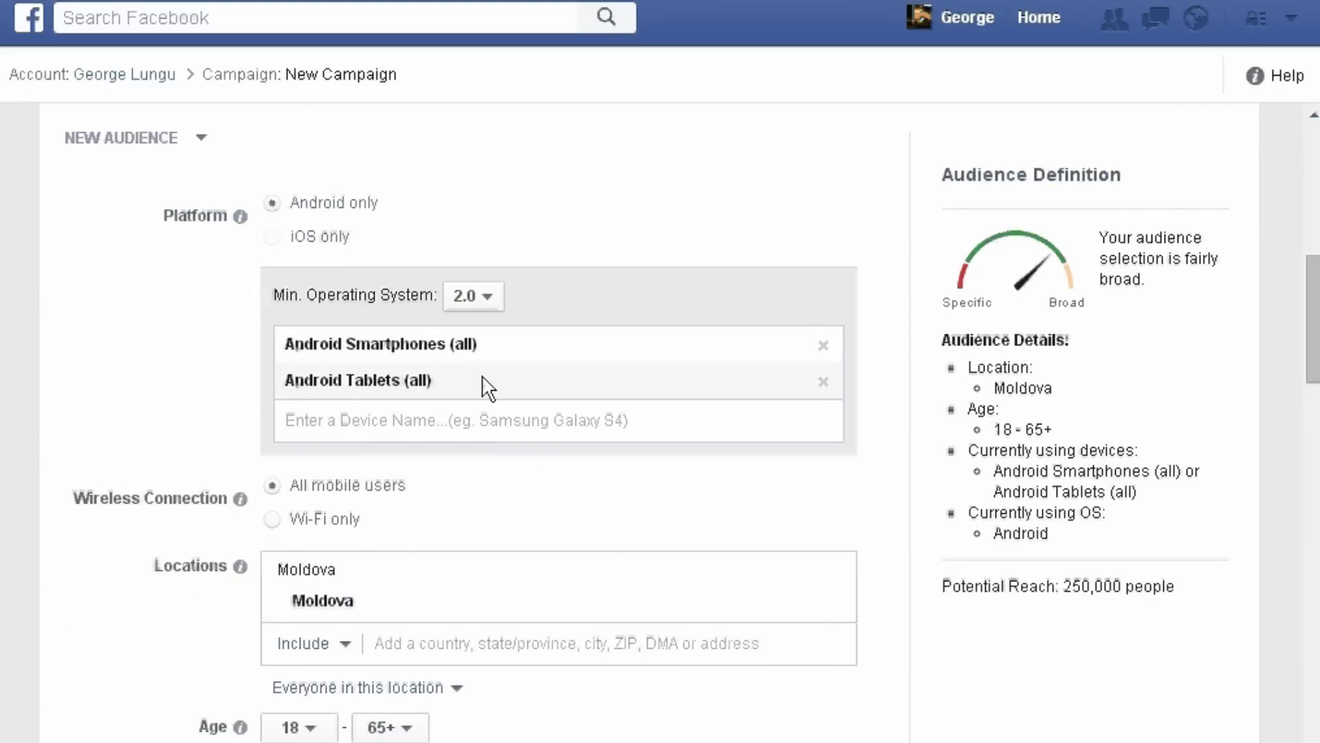
pyautogui.scroll(-2, 65, 442)
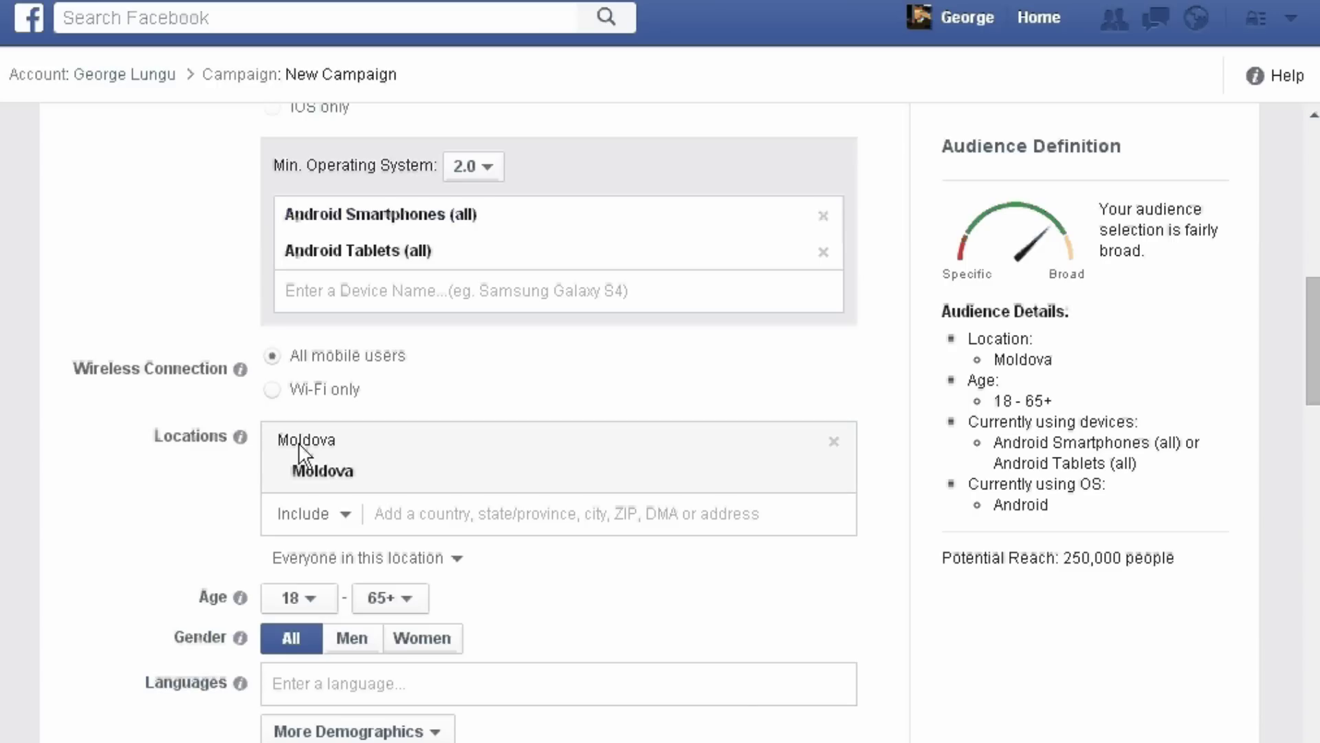
pyautogui.click(833, 441)
# Step: Target the ad set at the saved audience 'lullaby'
pyautogui.scroll(-2, 110, 507)
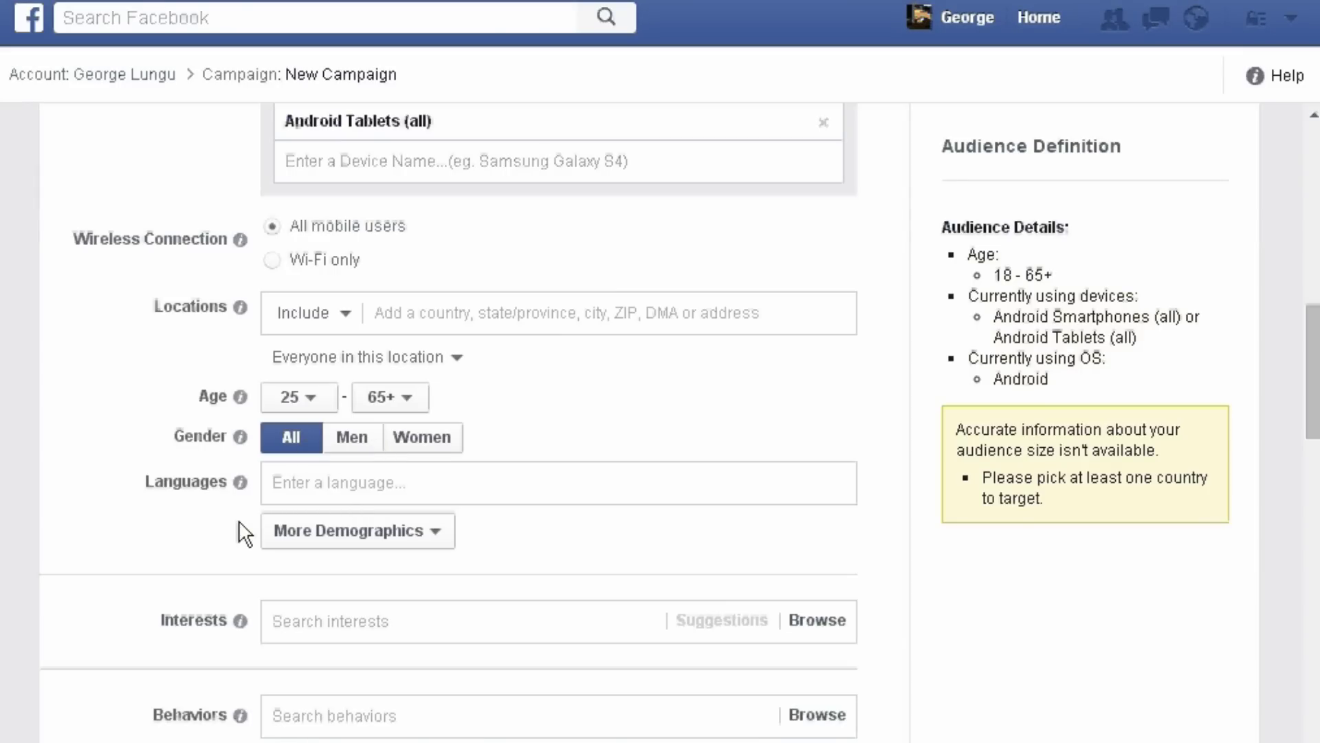
pyautogui.scroll(2, 103, 535)
pyautogui.scroll(8, 103, 535)
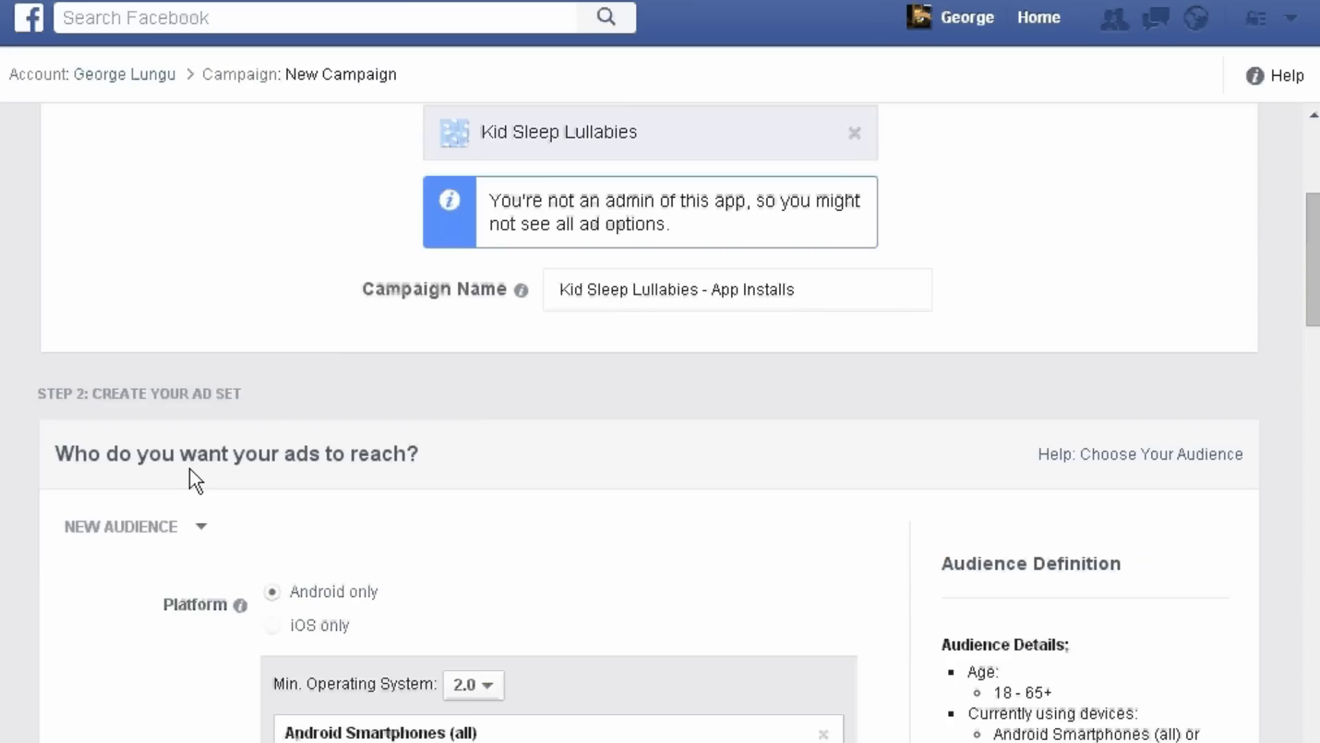
pyautogui.scroll(-4, 198, 525)
pyautogui.click(200, 269)
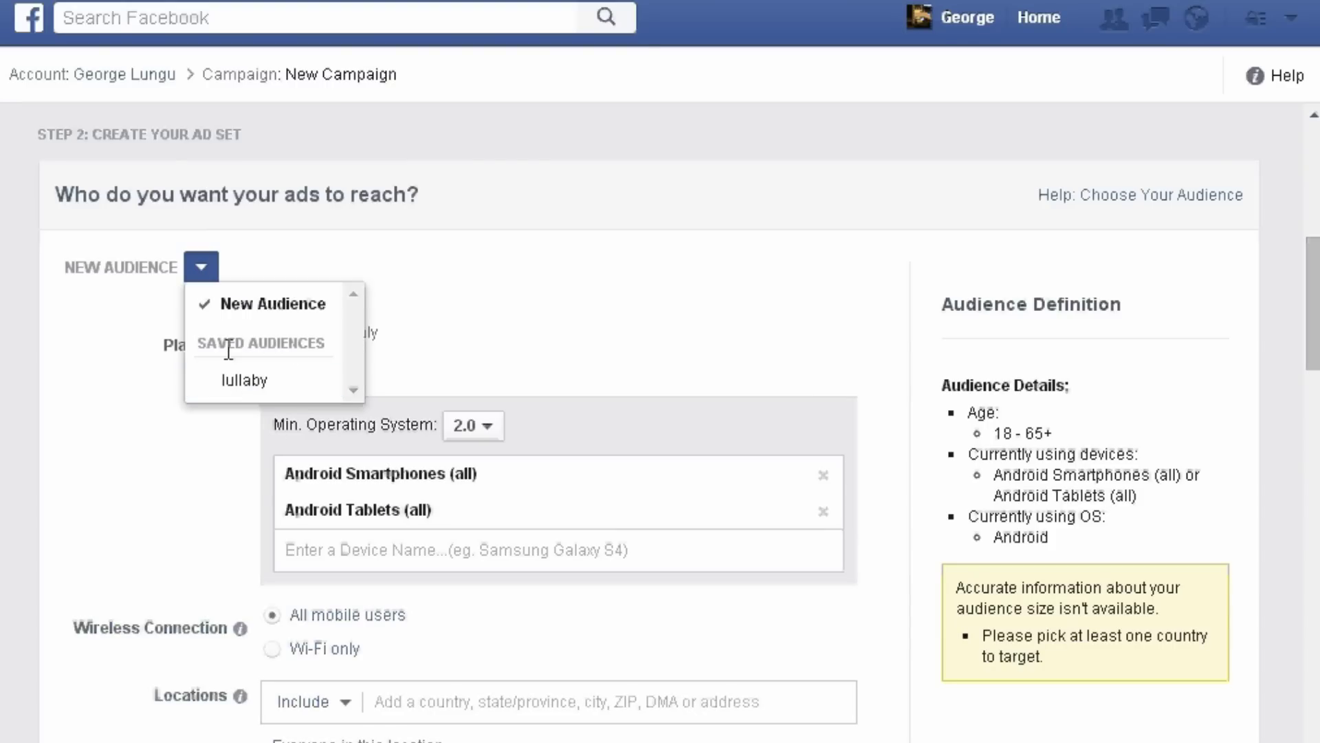
pyautogui.moveTo(271, 342); pyautogui.dragTo(219, 341)
pyautogui.click(242, 381)
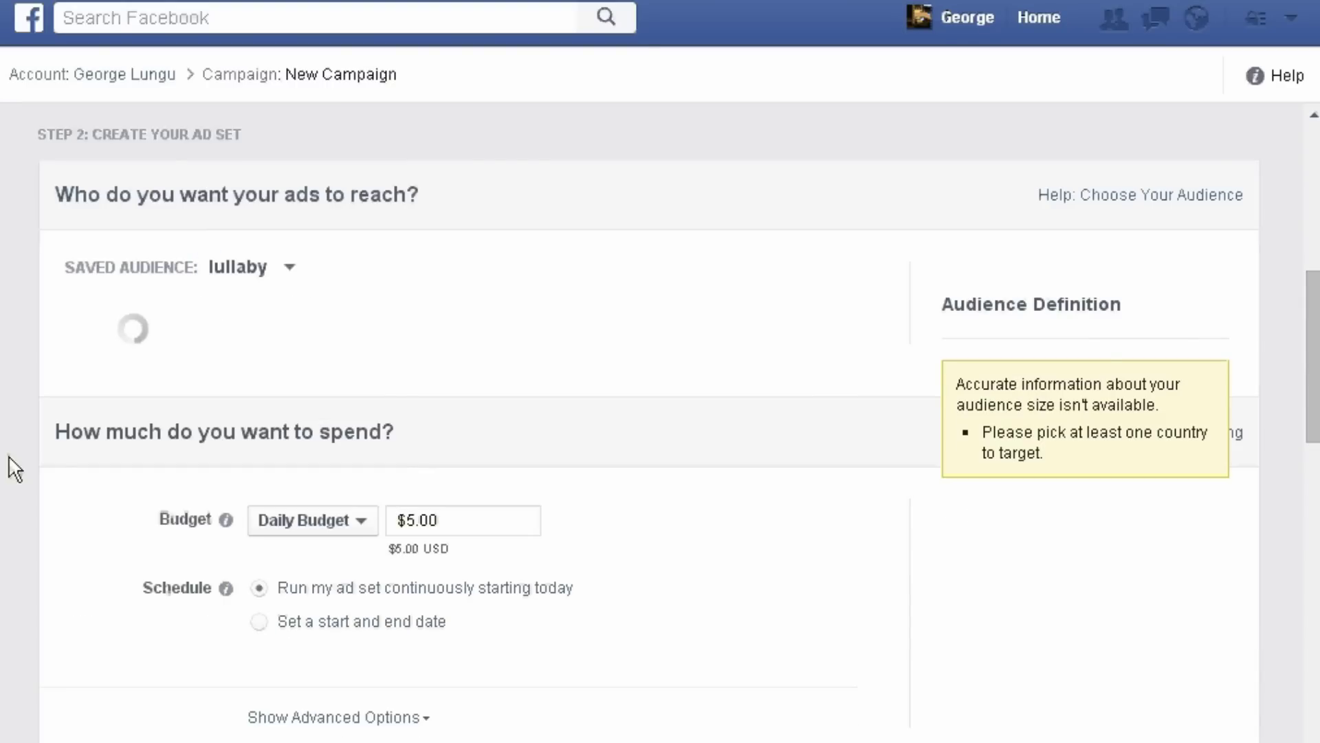
# Step: Keep a $5.00 daily budget and add start and end dates, capping total spend at $150.00
pyautogui.scroll(-5, 348, 530)
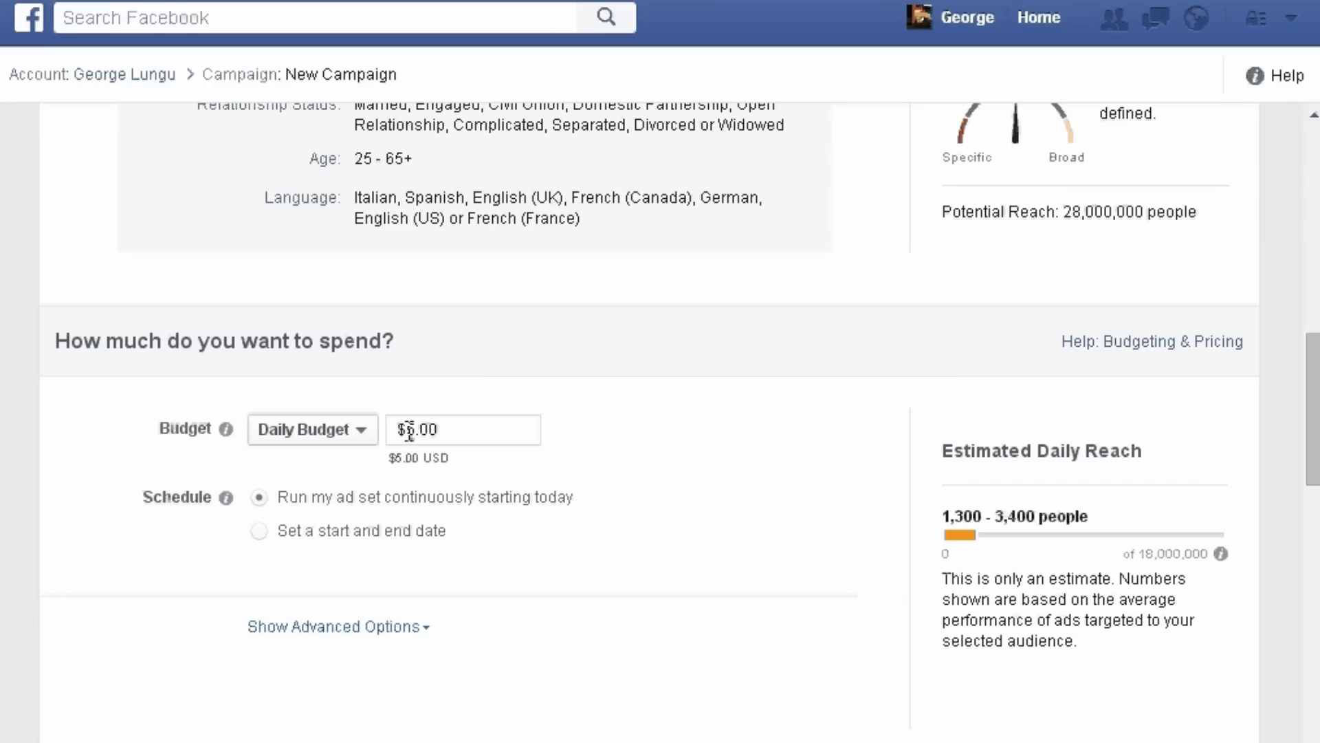
pyautogui.click(504, 431)
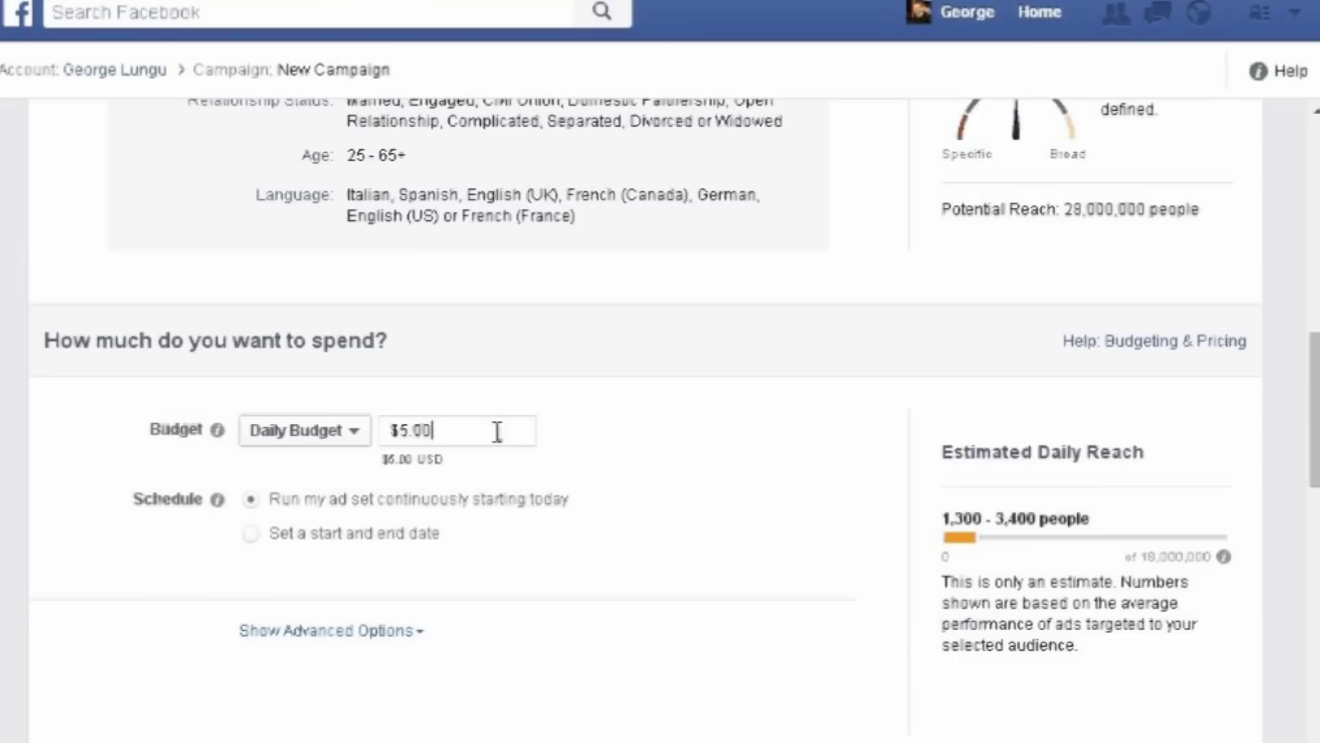
pyautogui.click(251, 533)
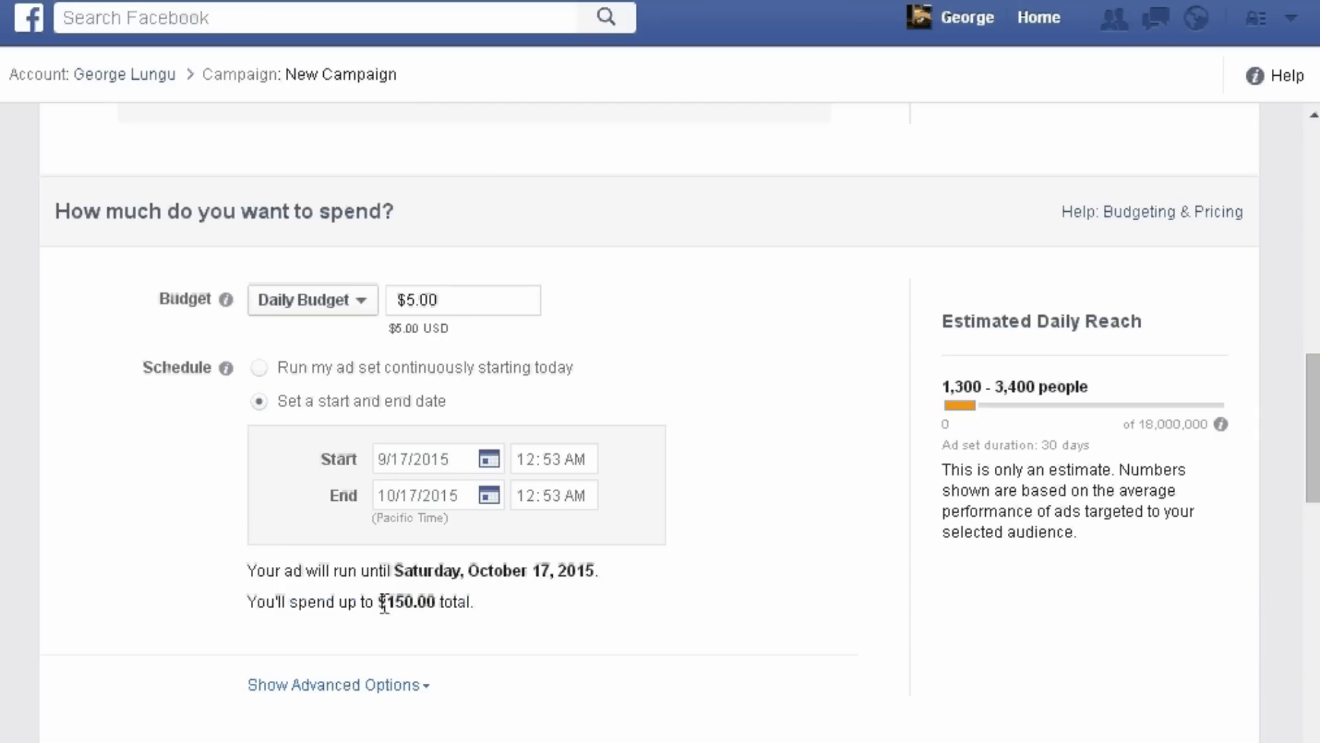
pyautogui.moveTo(383, 602); pyautogui.dragTo(482, 603)
pyautogui.click(507, 617)
# Step: Replace the ad set name with 'Lullaby Add'
pyautogui.scroll(-2, 147, 613)
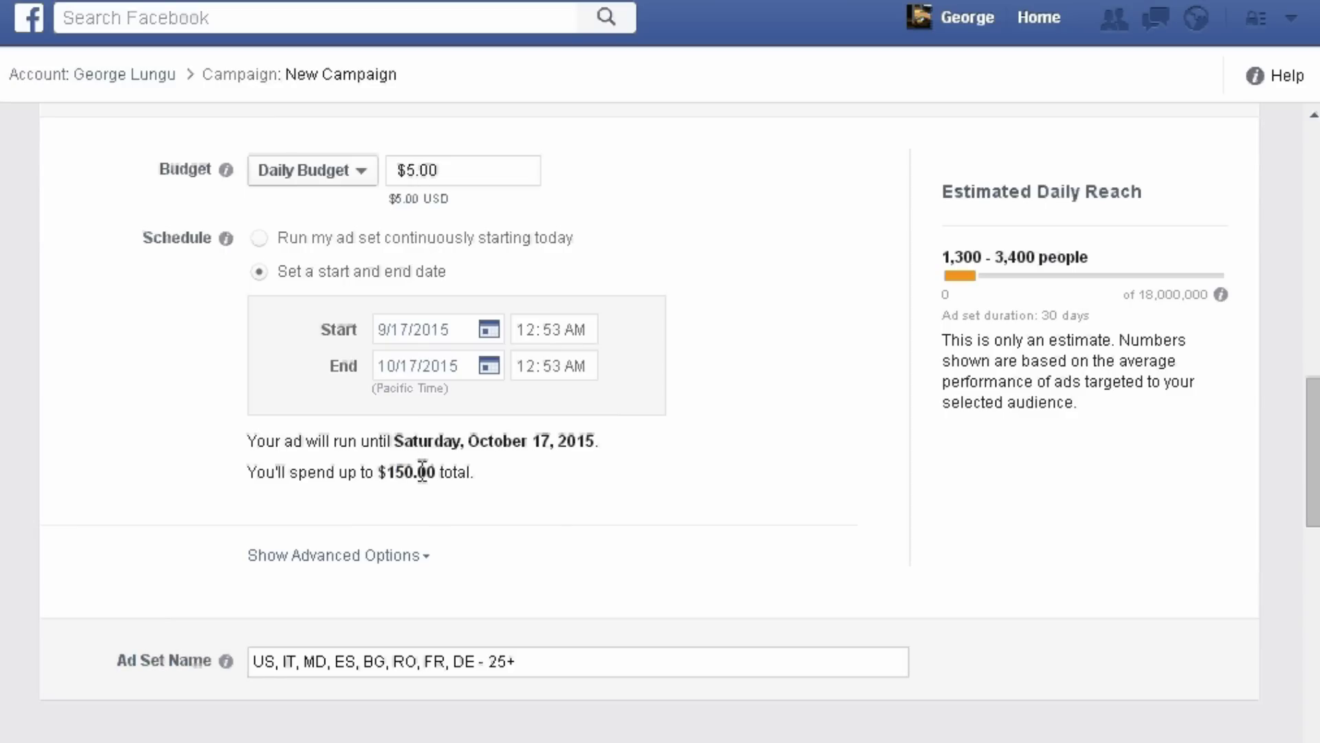
pyautogui.scroll(-2, 423, 478)
pyautogui.moveTo(519, 531); pyautogui.dragTo(103, 535)
pyautogui.write('Lu')
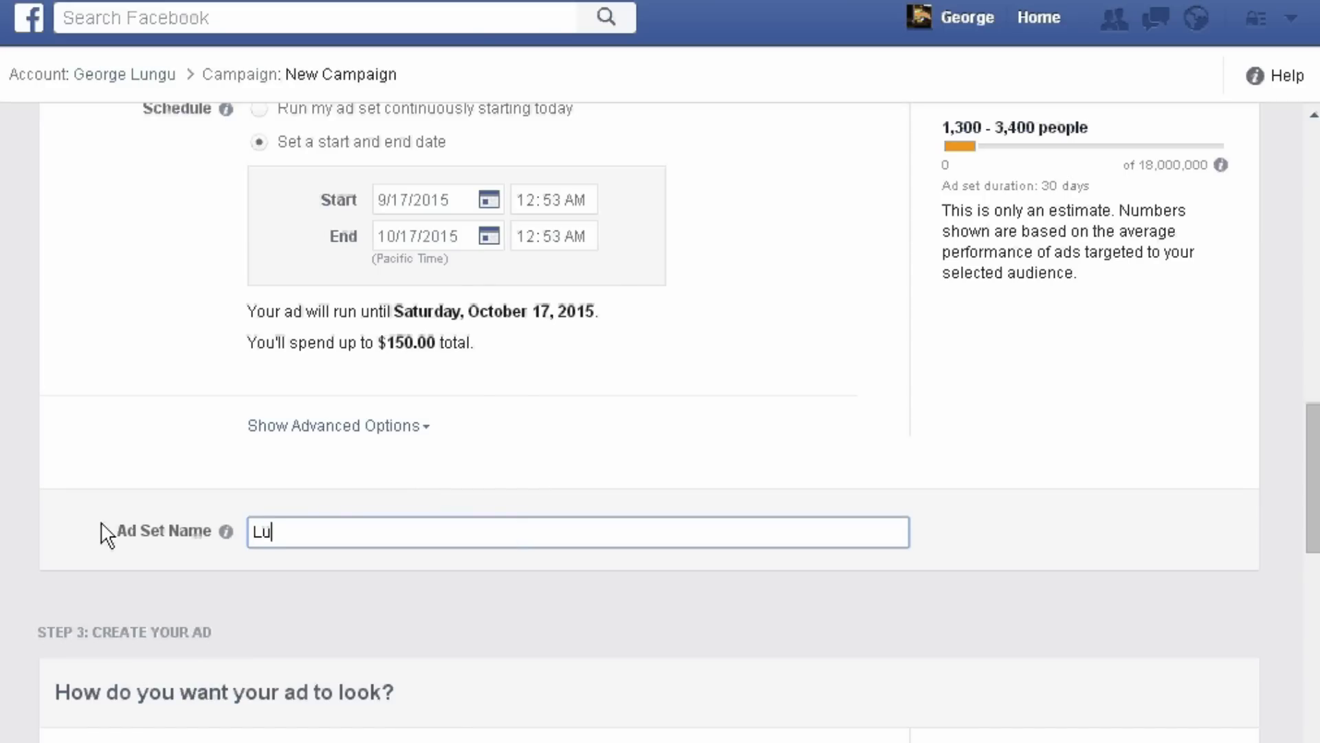
pyautogui.write('llaby Ad')
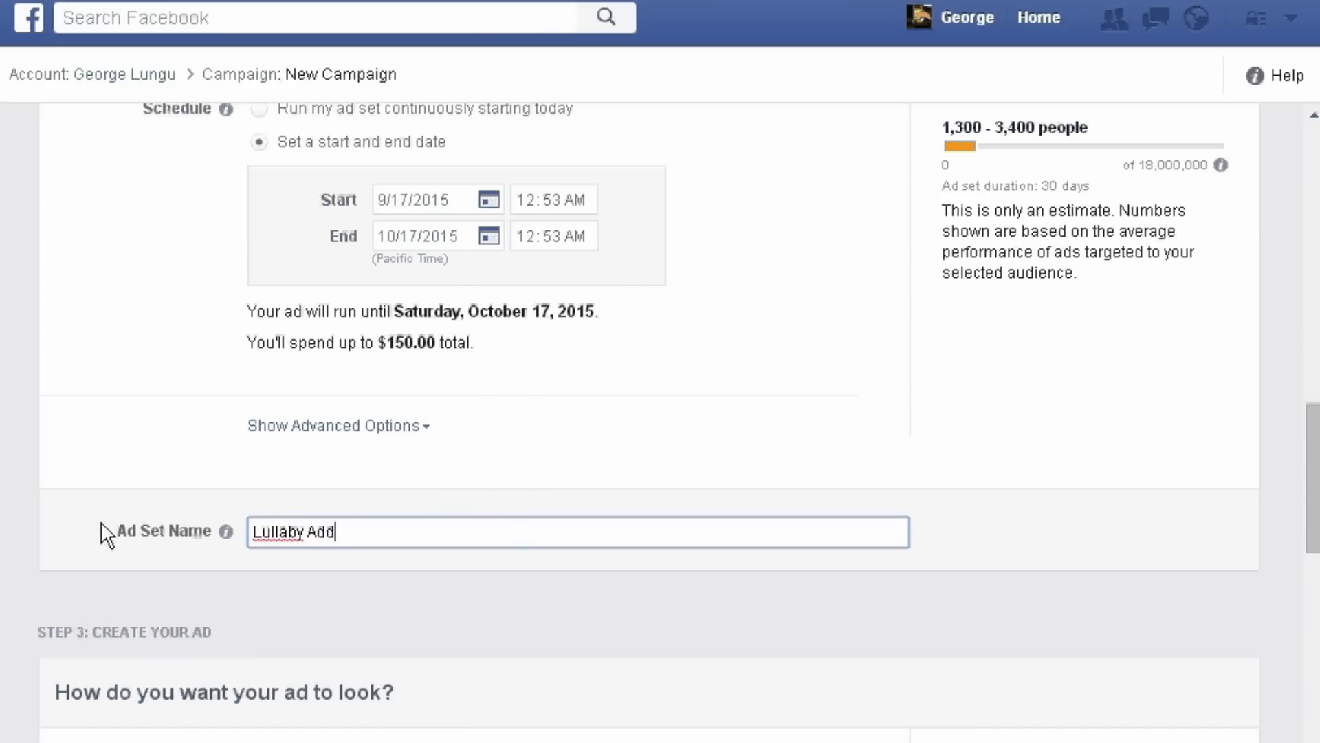
pyautogui.write('d')
pyautogui.scroll(-10, 97, 480)
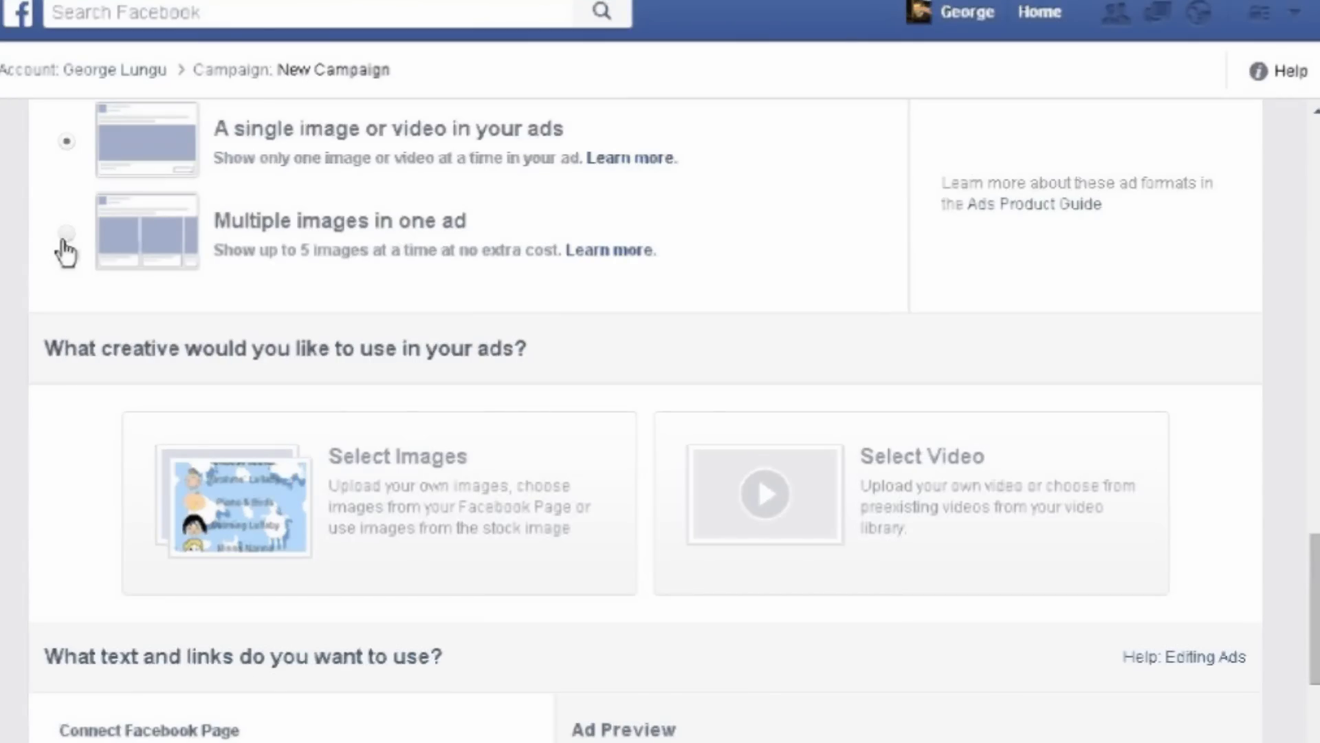
# Step: Use multiple images in one ad with text 'Make your kids sleep faster, relaxed and peaceful with our App'
pyautogui.click(66, 253)
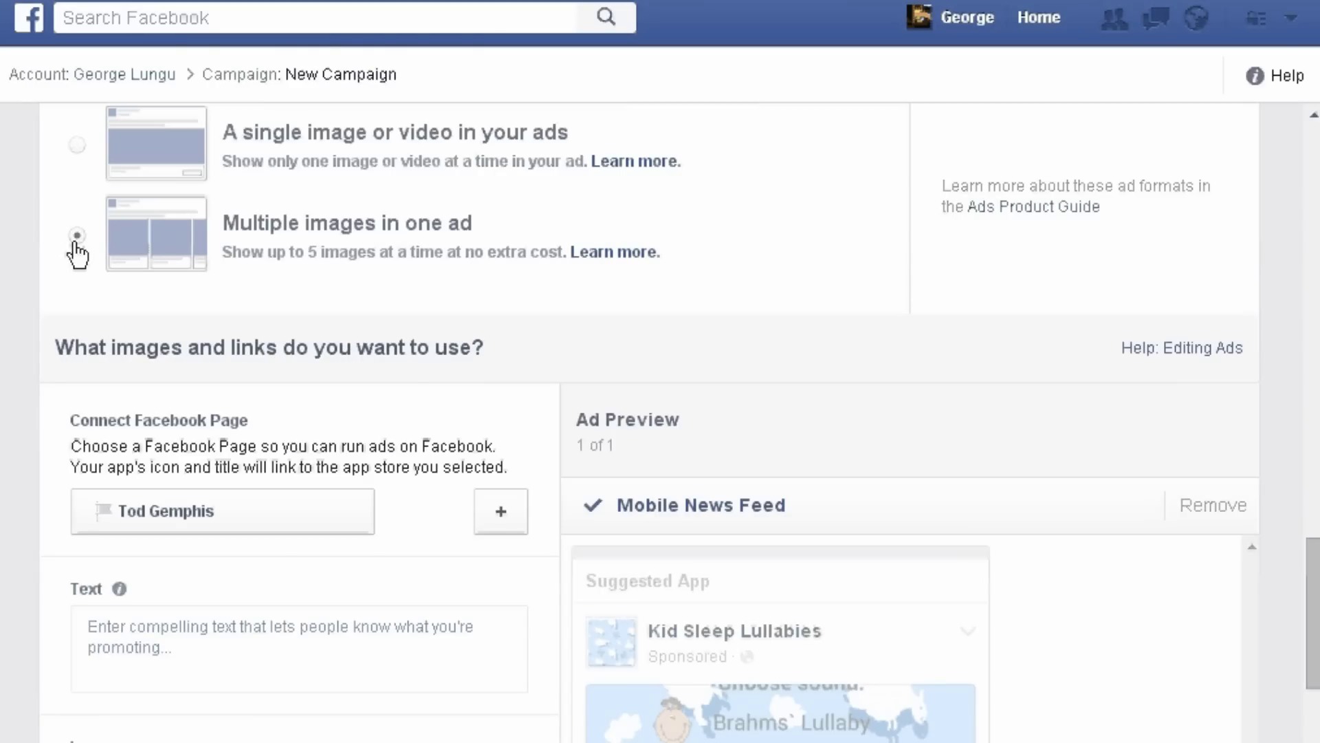
pyautogui.scroll(-2, 7, 445)
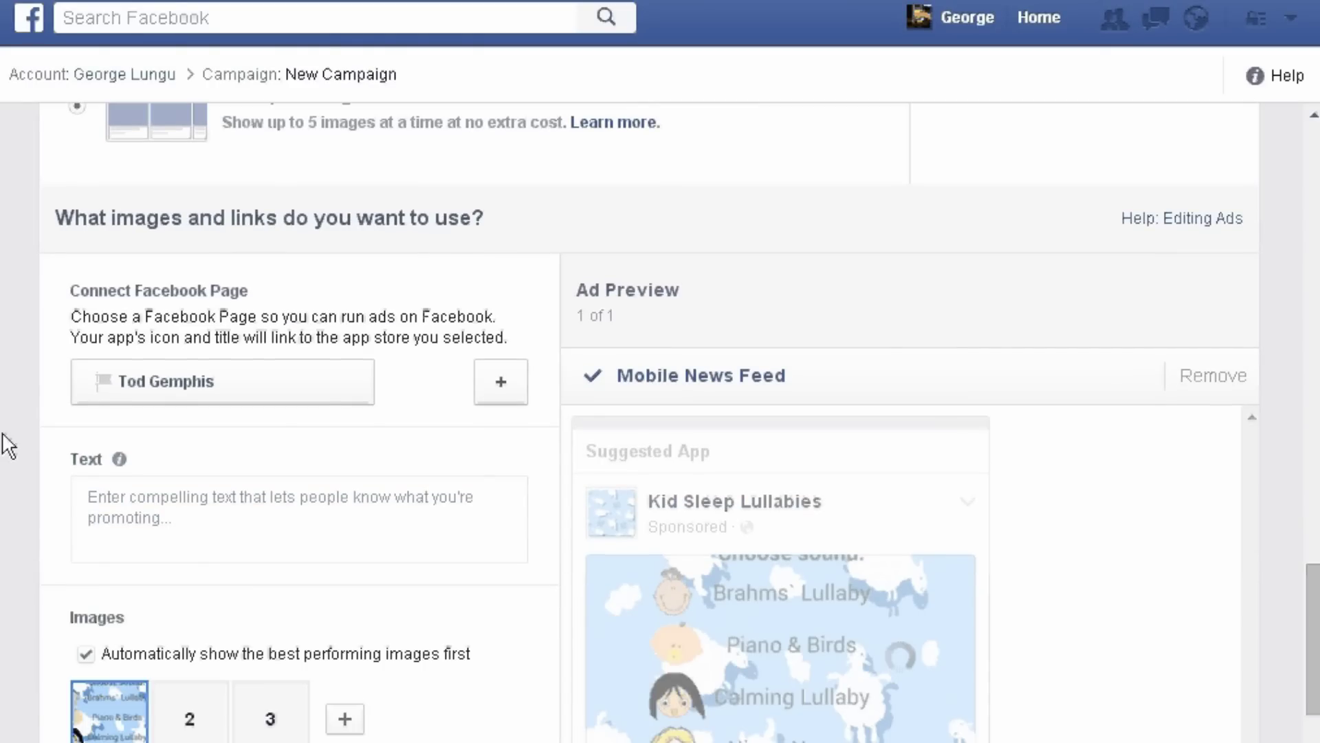
pyautogui.click(178, 516)
pyautogui.write('Ma')
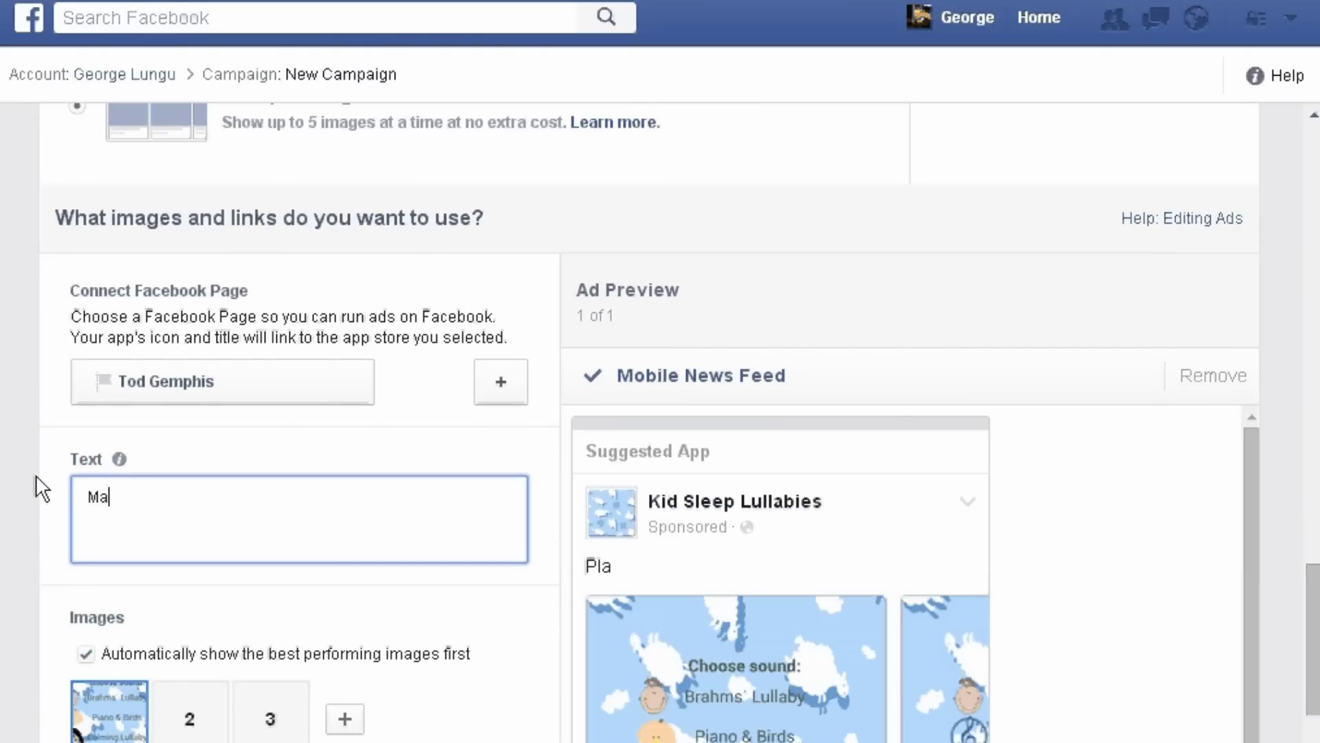
pyautogui.write('ke your kids sleep faster, relax')
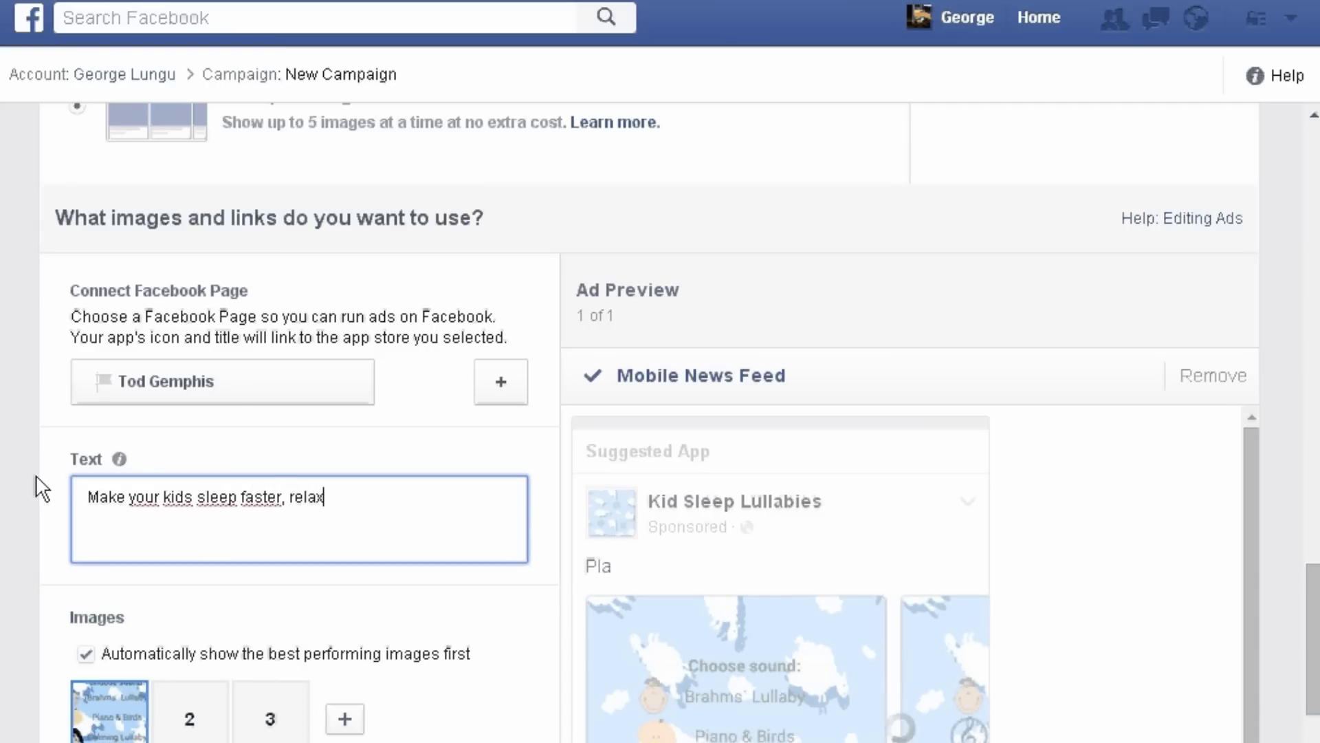
pyautogui.write('ed and peaceful with our App')
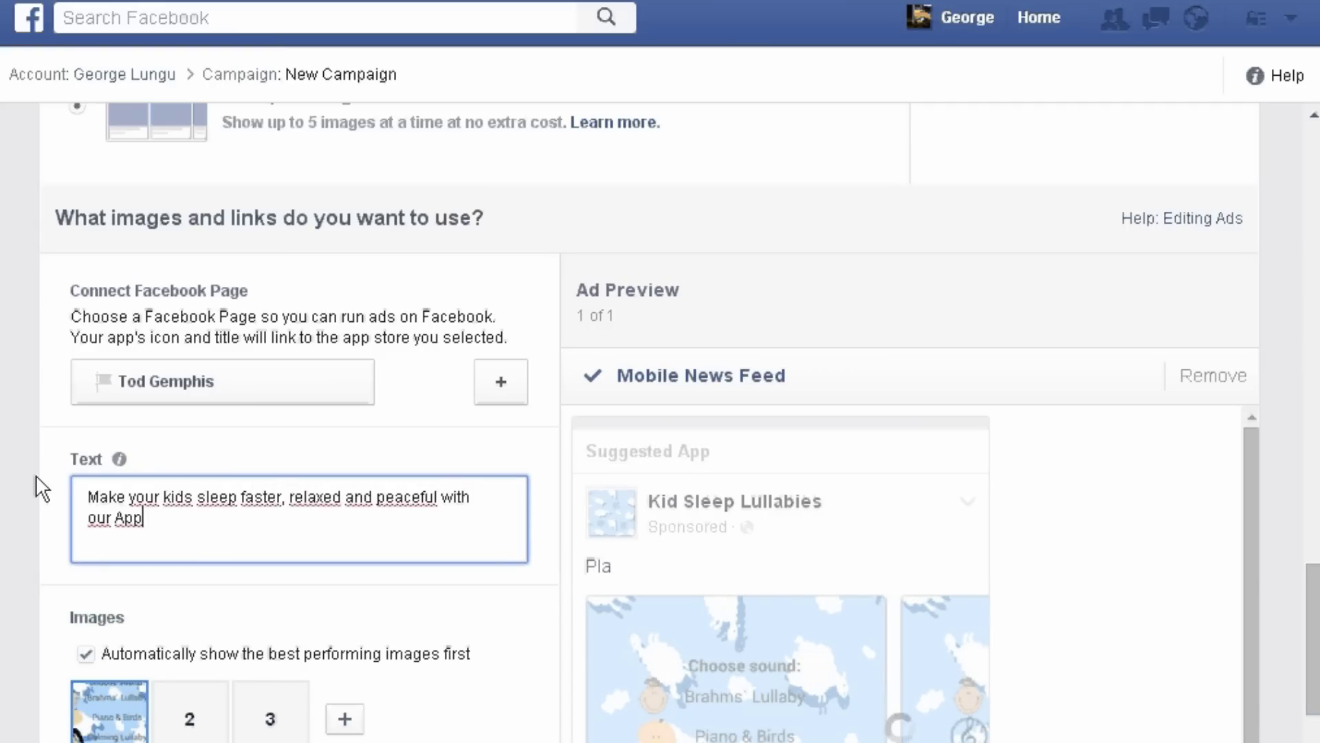
pyautogui.scroll(-2, 35, 523)
pyautogui.scroll(-3, 802, 456)
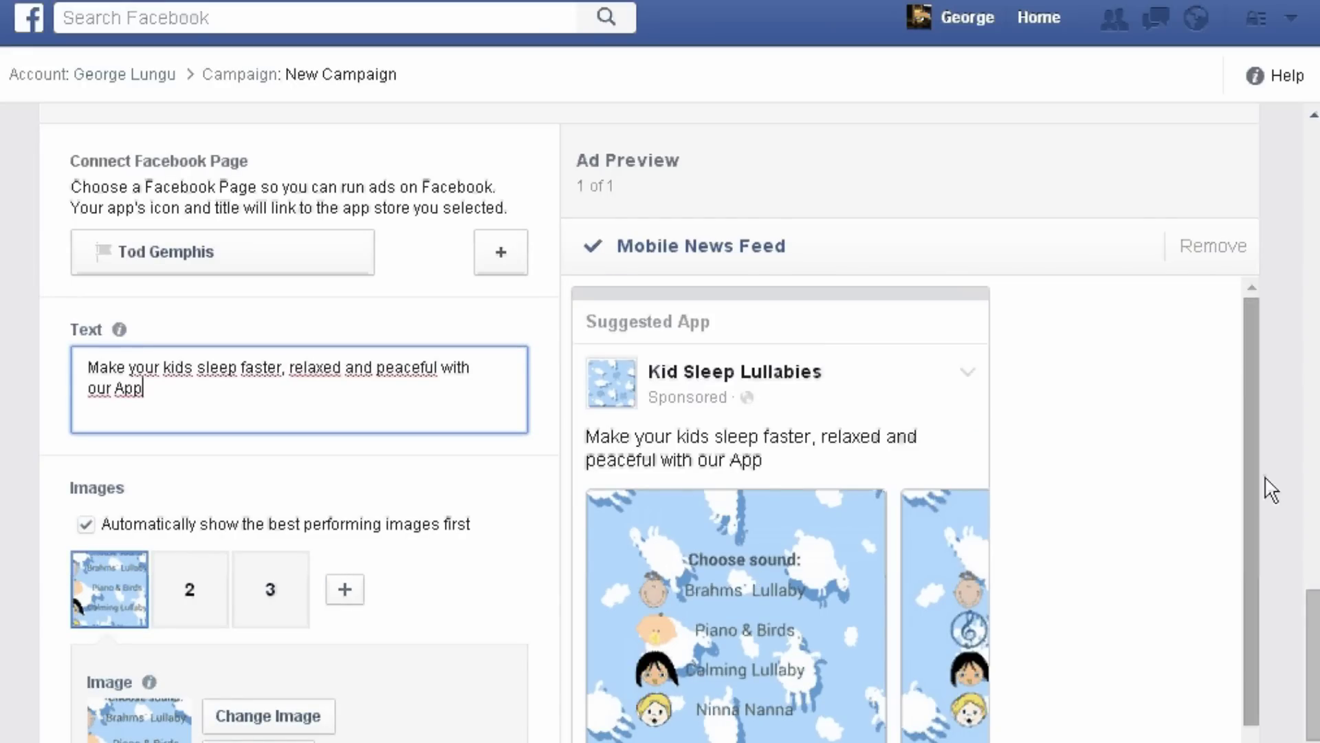
pyautogui.scroll(-3, 1251, 490)
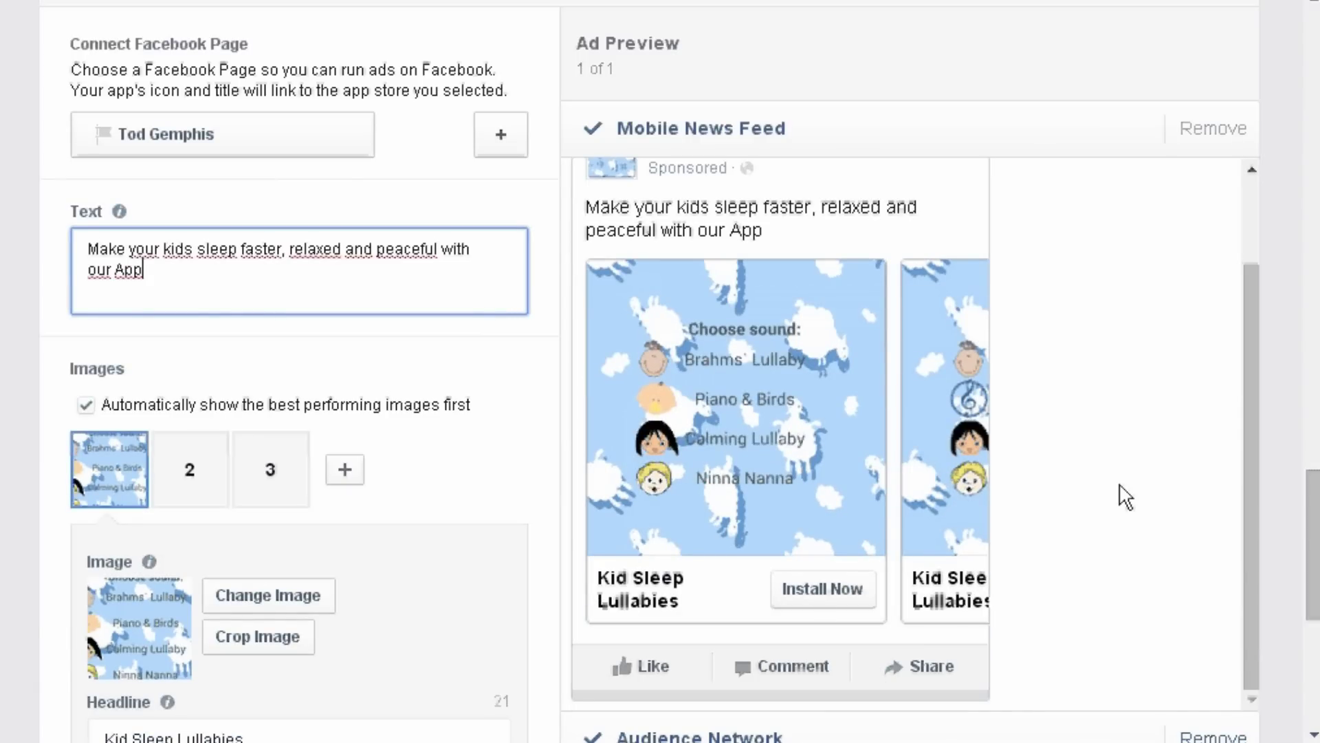
pyautogui.scroll(-4, 1126, 497)
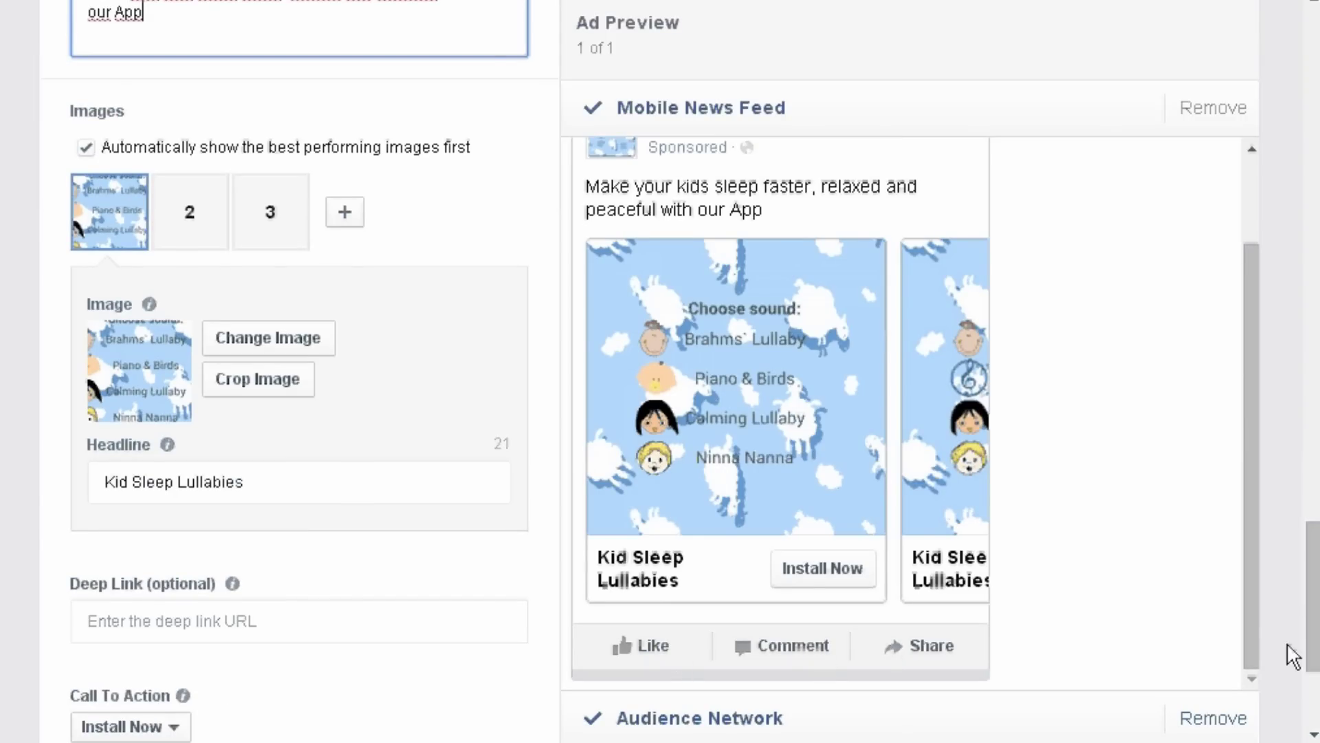
pyautogui.moveTo(1312, 598); pyautogui.dragTo(1310, 650)
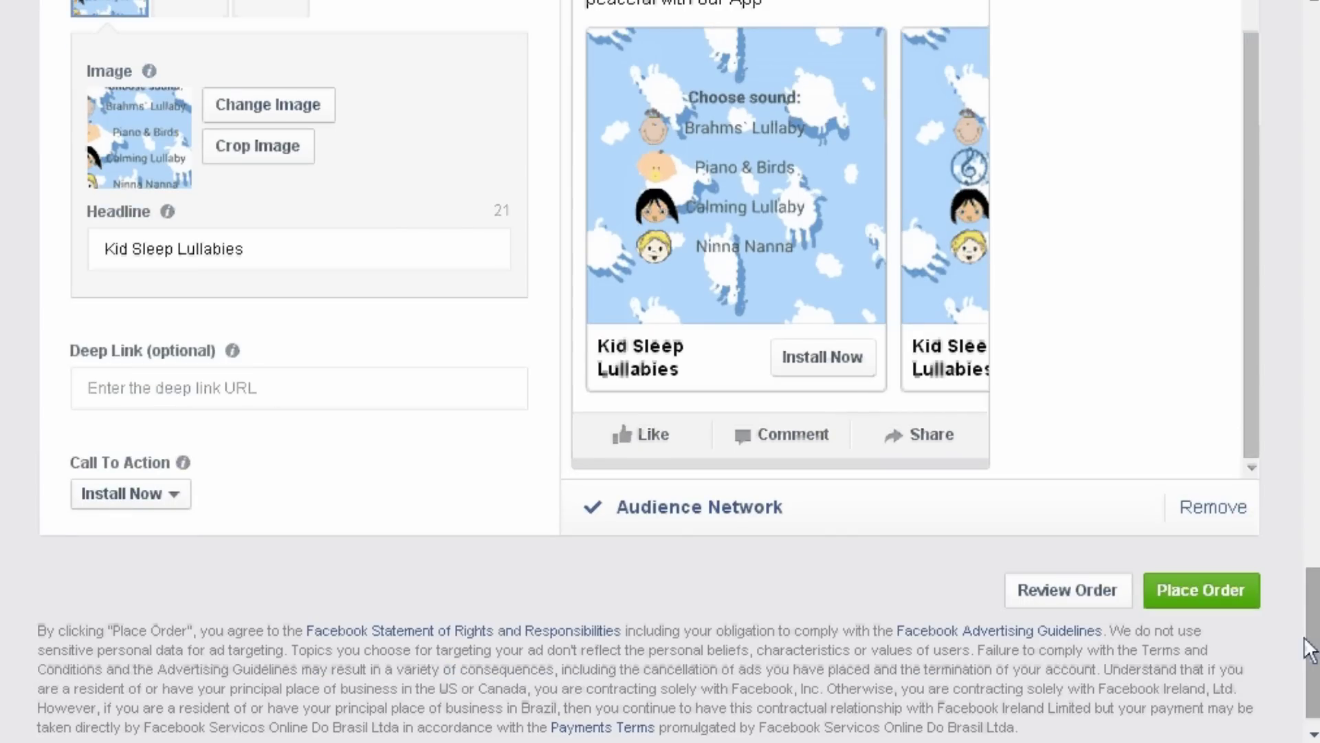
# Step: Keep Install Now as the ad's call to action
pyautogui.click(158, 494)
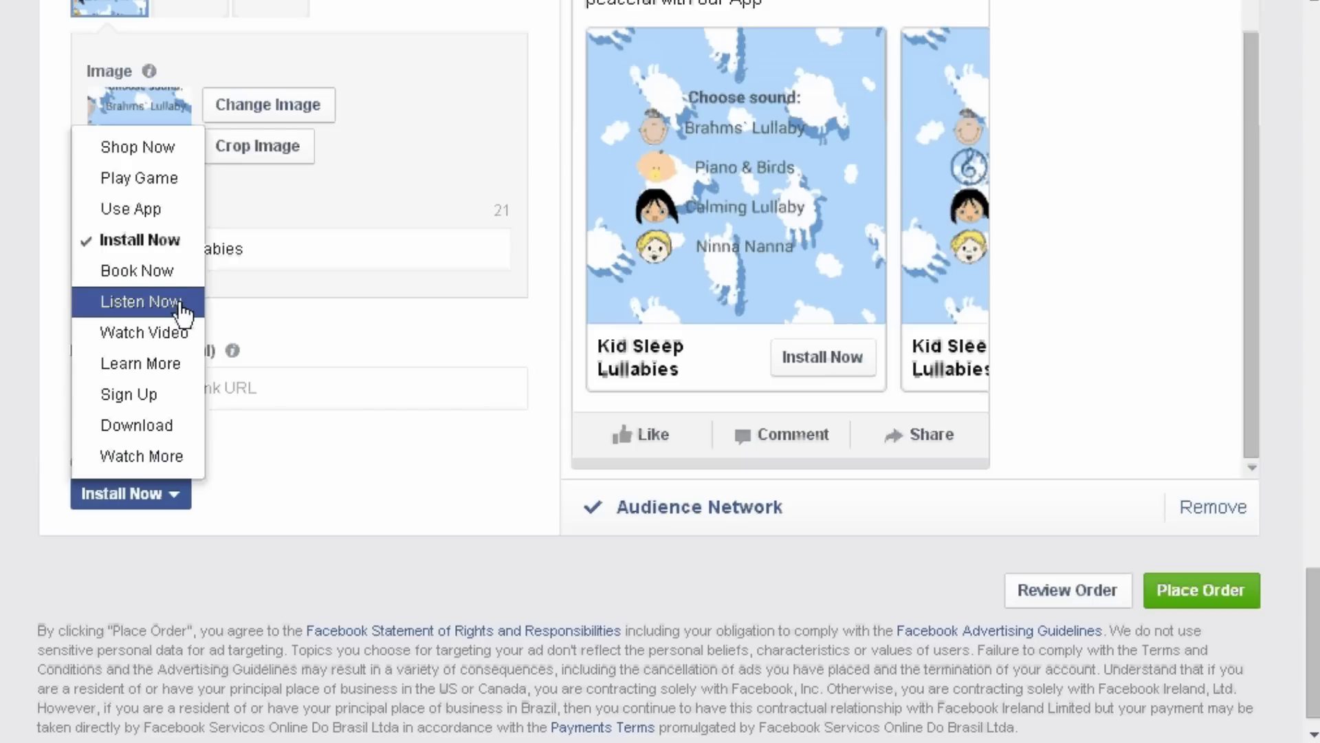
pyautogui.click(337, 513)
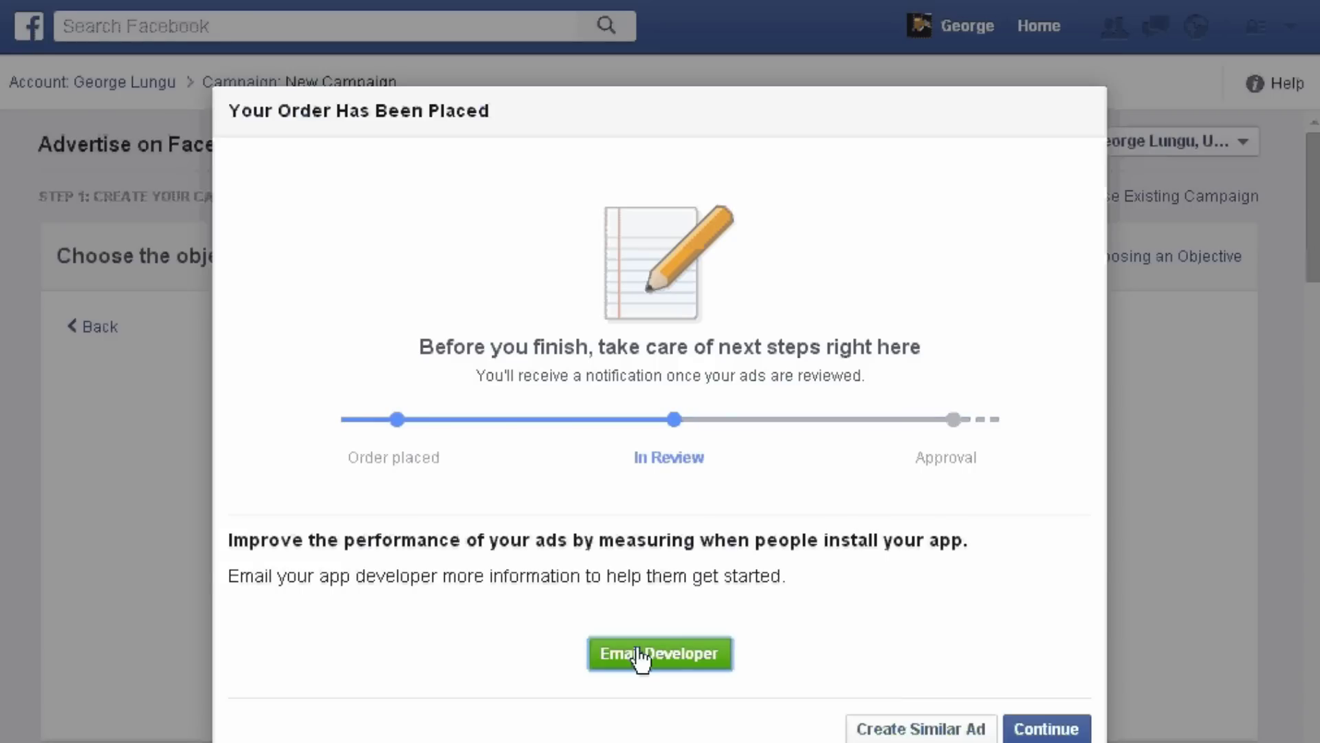
# Step: From the campaign view, edit the Lullaby Add ad set and replace its $5.00 daily budget with $1.00
pyautogui.click(1047, 729)
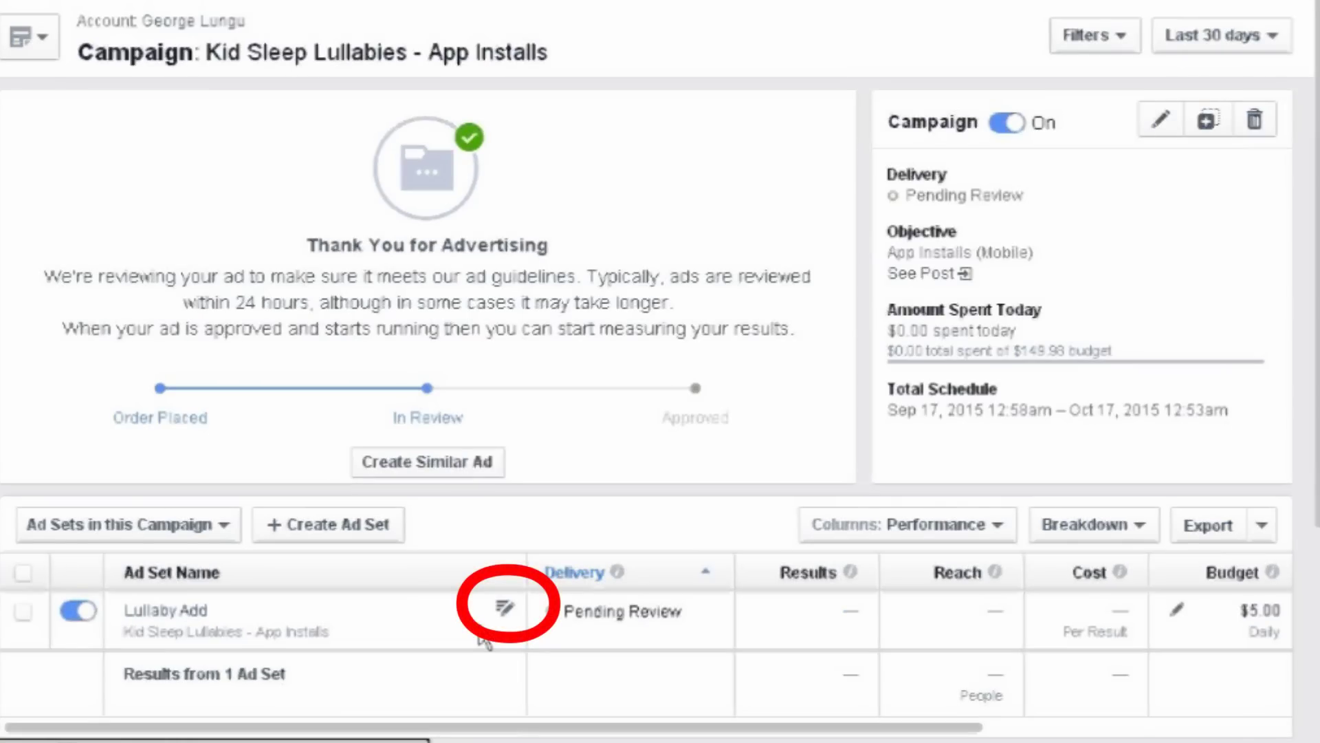
pyautogui.click(505, 607)
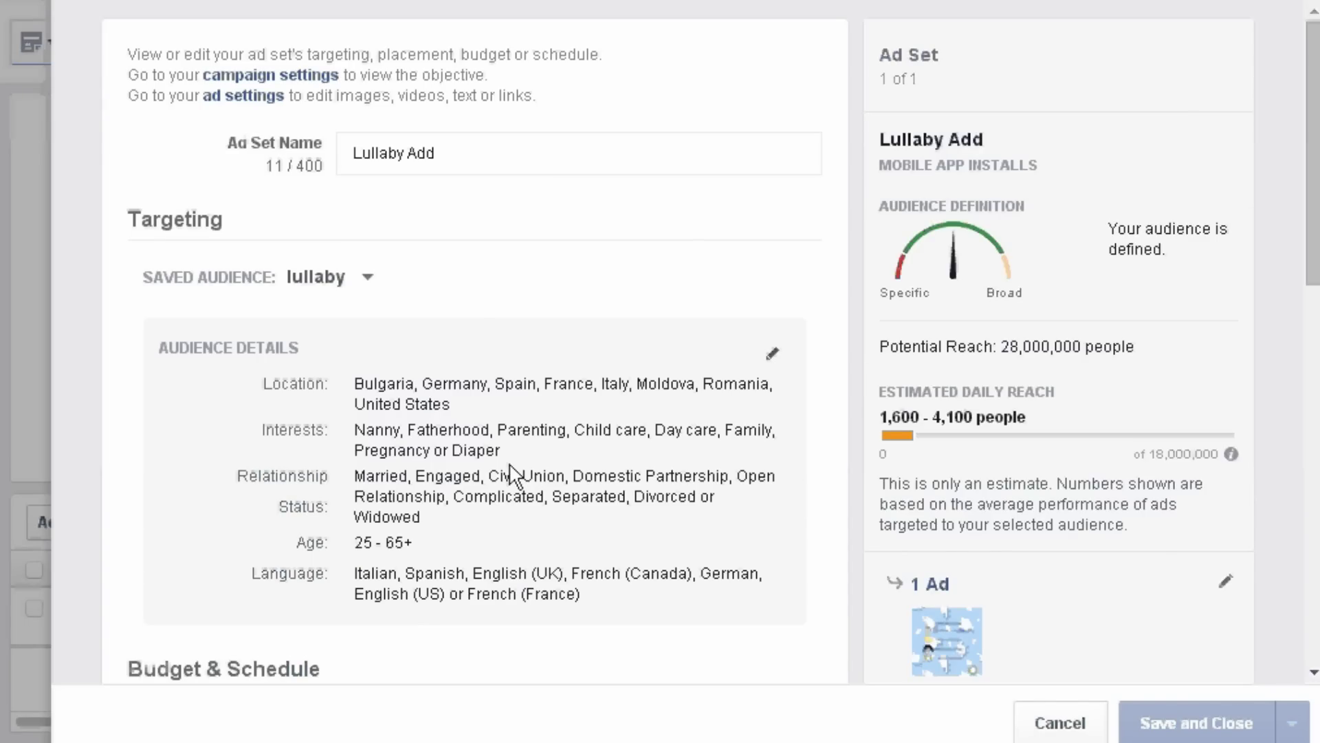
pyautogui.scroll(-5, 512, 475)
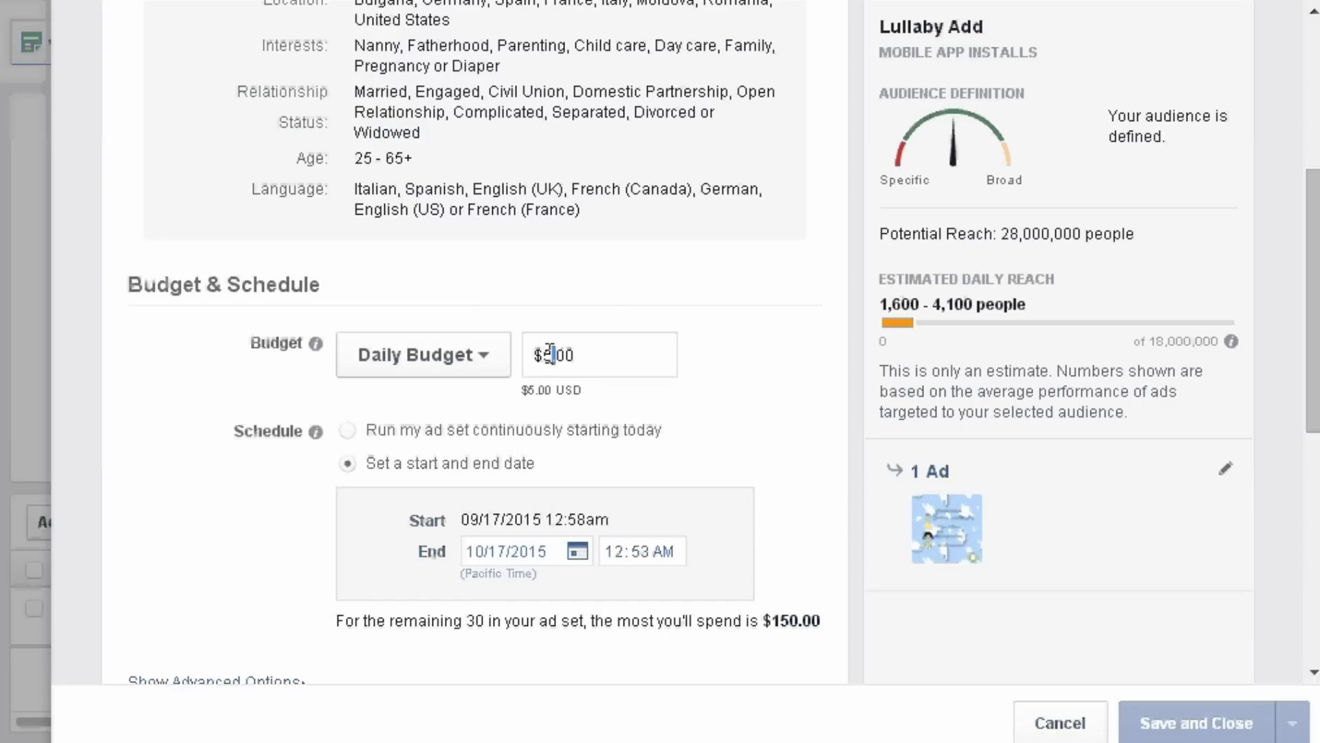
pyautogui.moveTo(550, 351); pyautogui.dragTo(545, 352)
pyautogui.write('5 ')
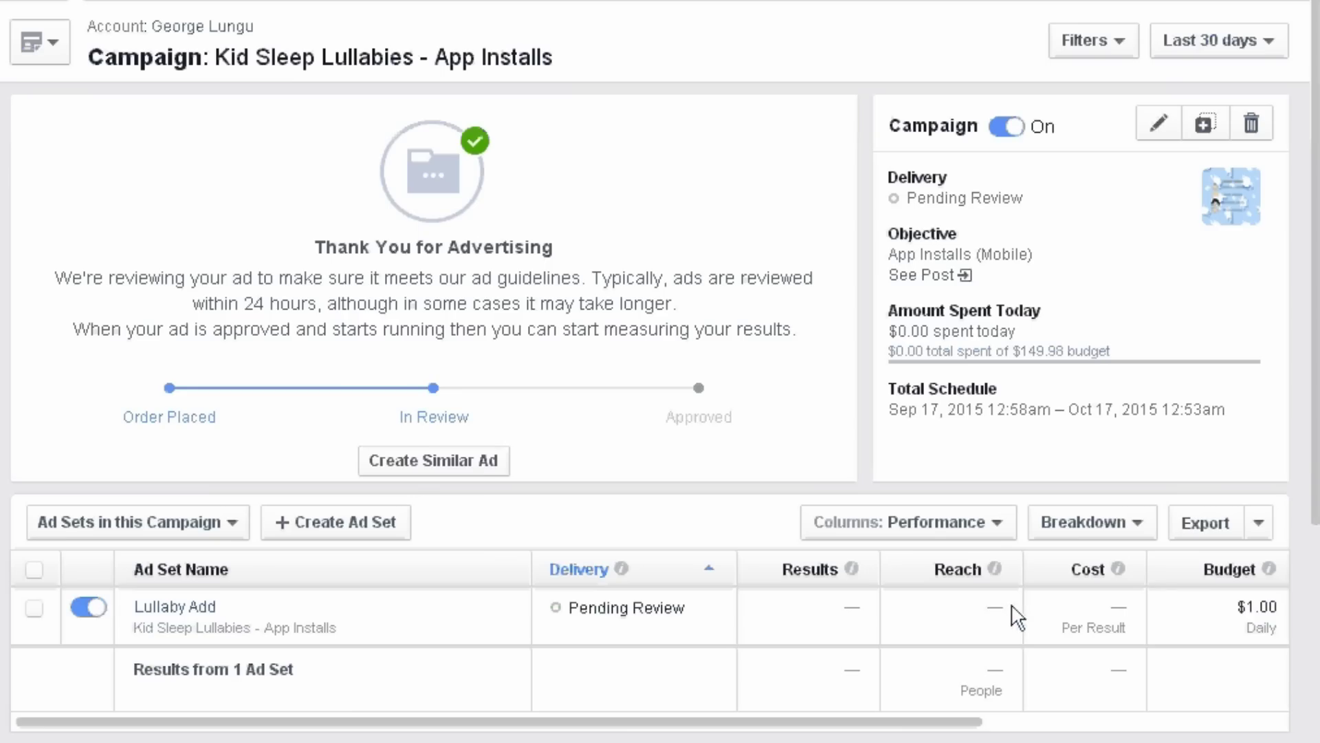
pyautogui.scroll(-2, 605, 478)
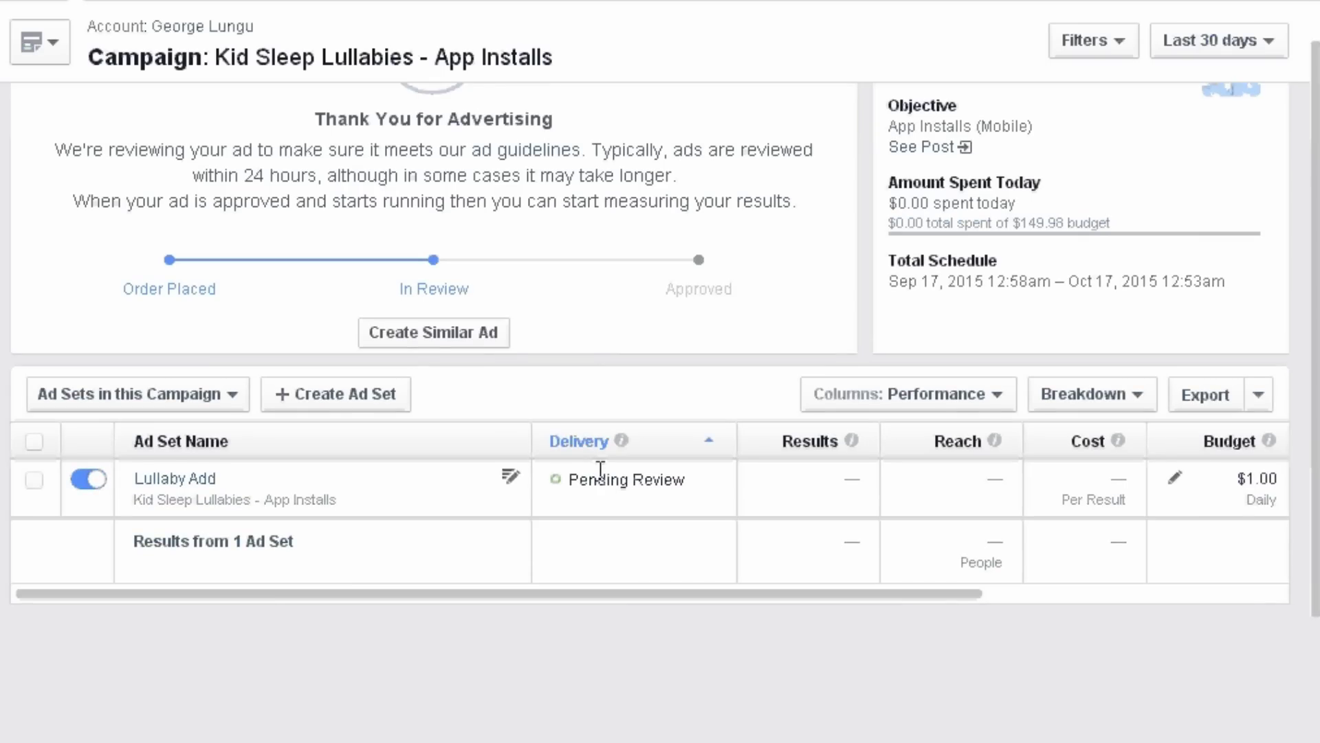
pyautogui.moveTo(1238, 478); pyautogui.dragTo(1268, 501)
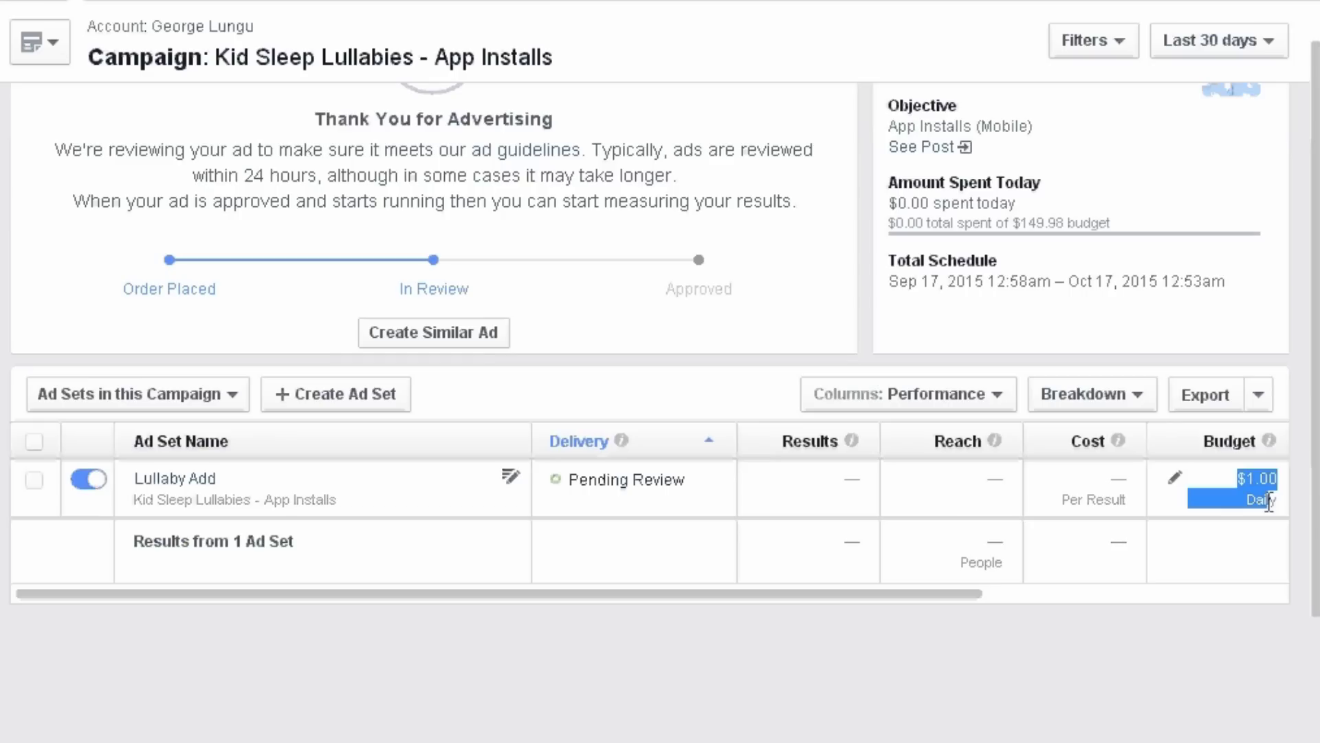
pyautogui.click(1254, 492)
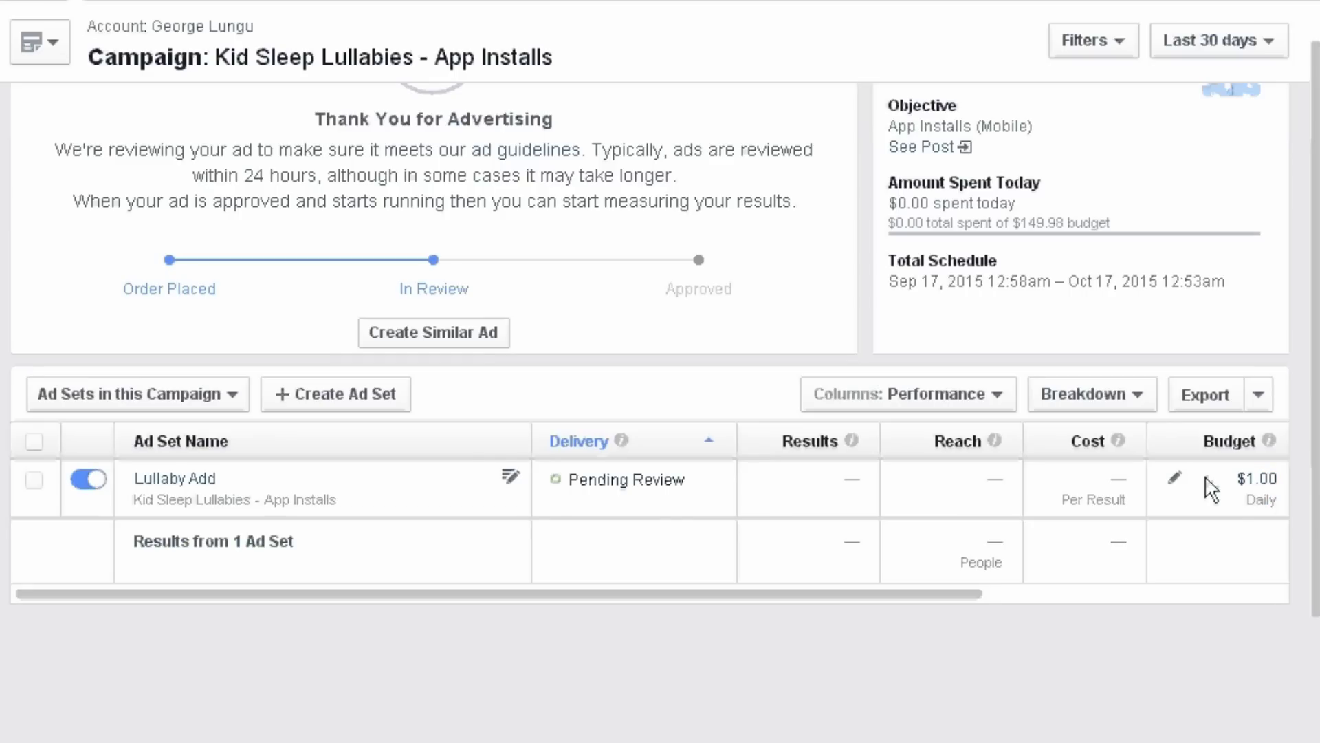